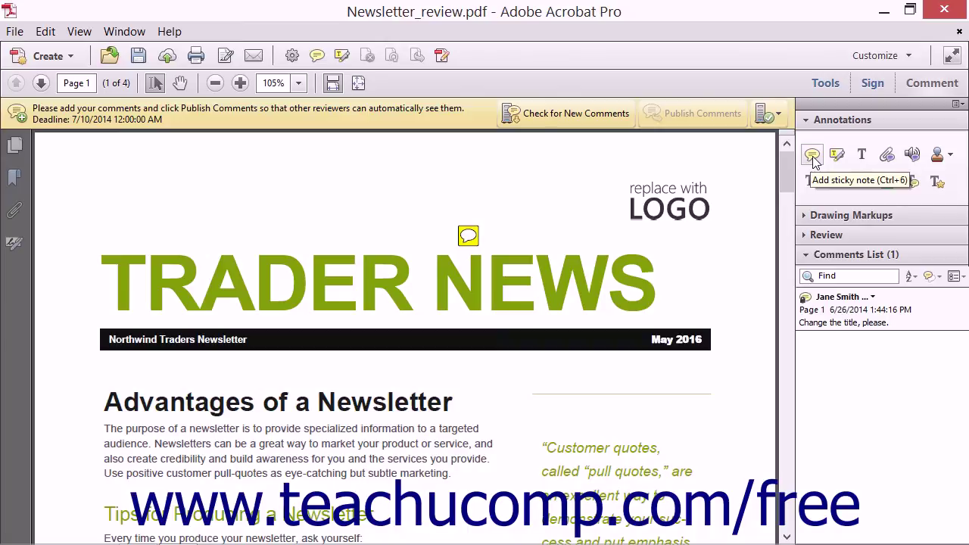
# - Add a sticky note reading 'Replace logo.' beside the logo placeholder, then move and shrink its pop-up
pyautogui.click(812, 156)
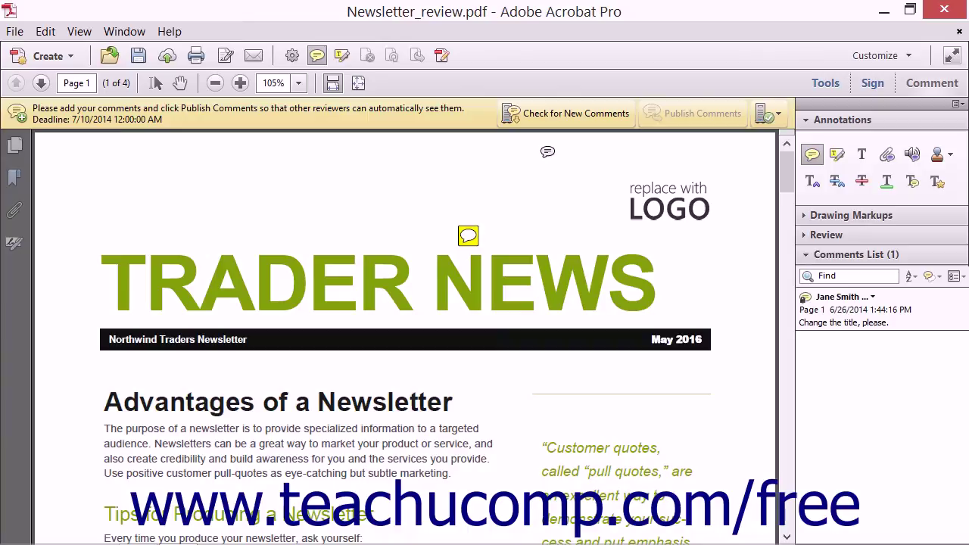
pyautogui.click(628, 184)
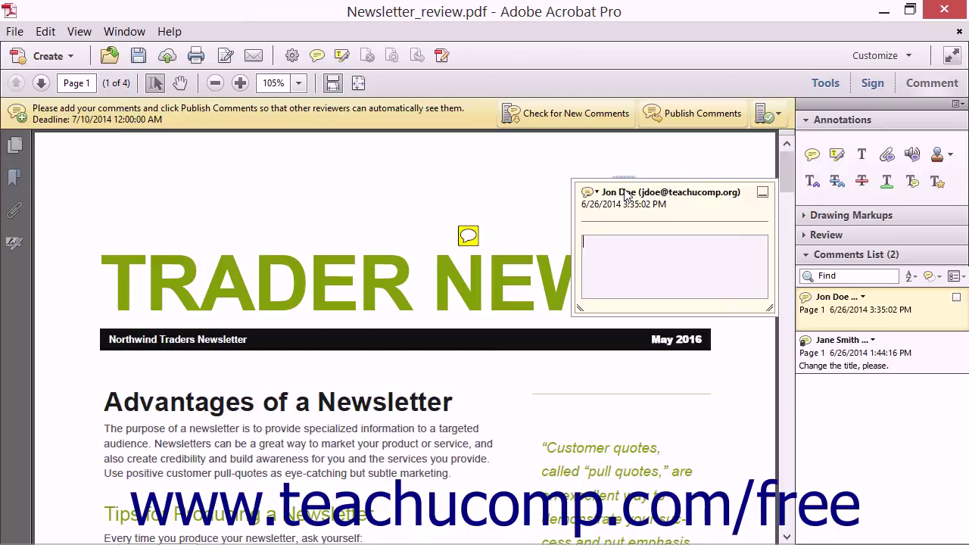
pyautogui.write('Replace logo.')
pyautogui.moveTo(632, 182); pyautogui.dragTo(617, 242)
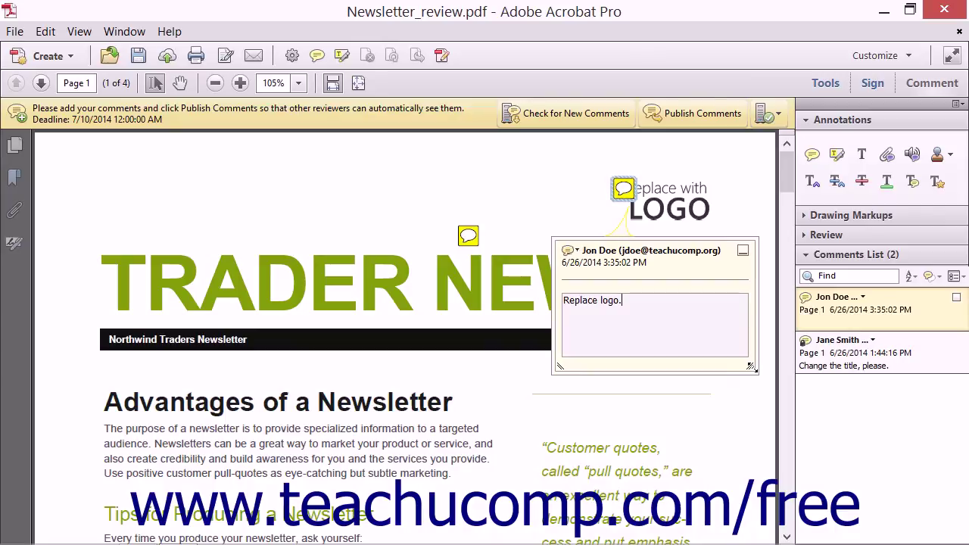
pyautogui.moveTo(751, 367); pyautogui.dragTo(674, 324)
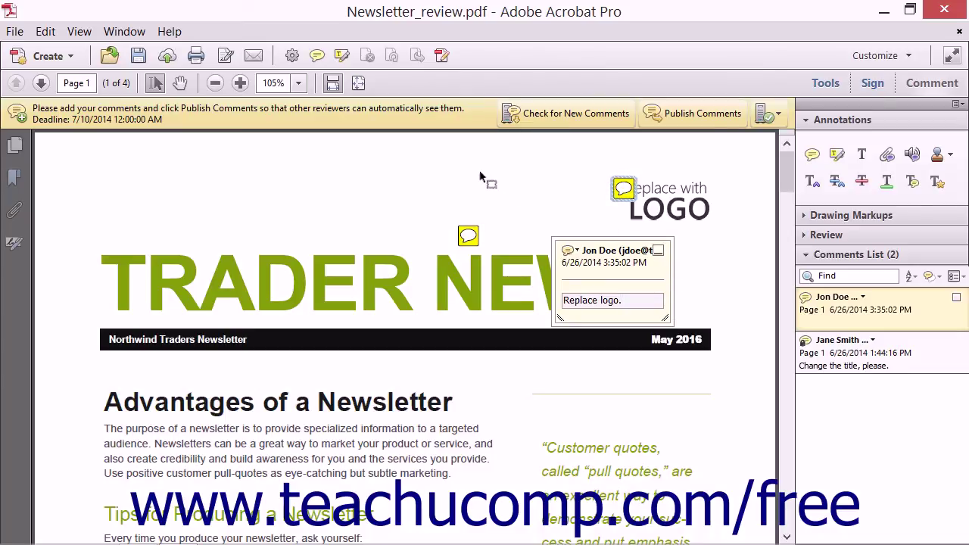
pyautogui.press('Escape')
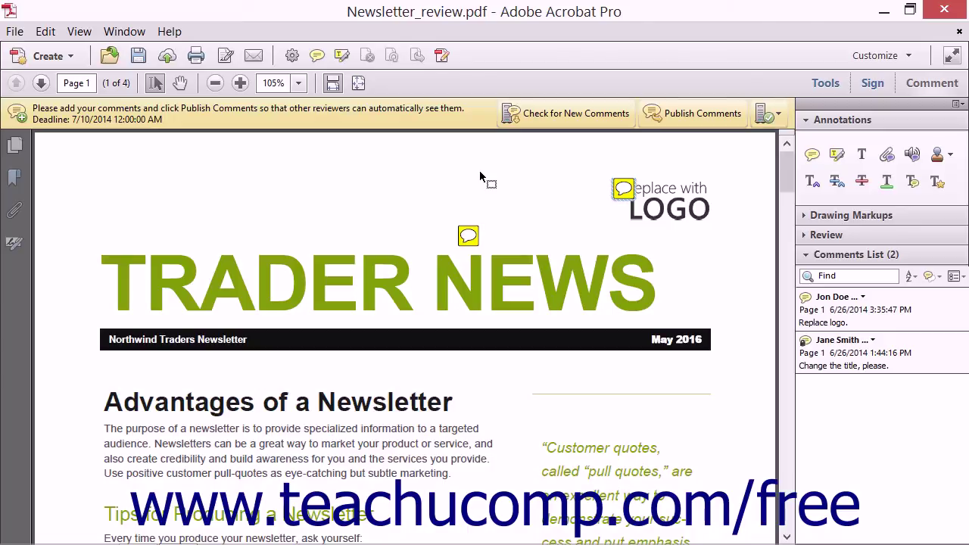
pyautogui.moveTo(622, 189)
pyautogui.doubleClick(622, 189)
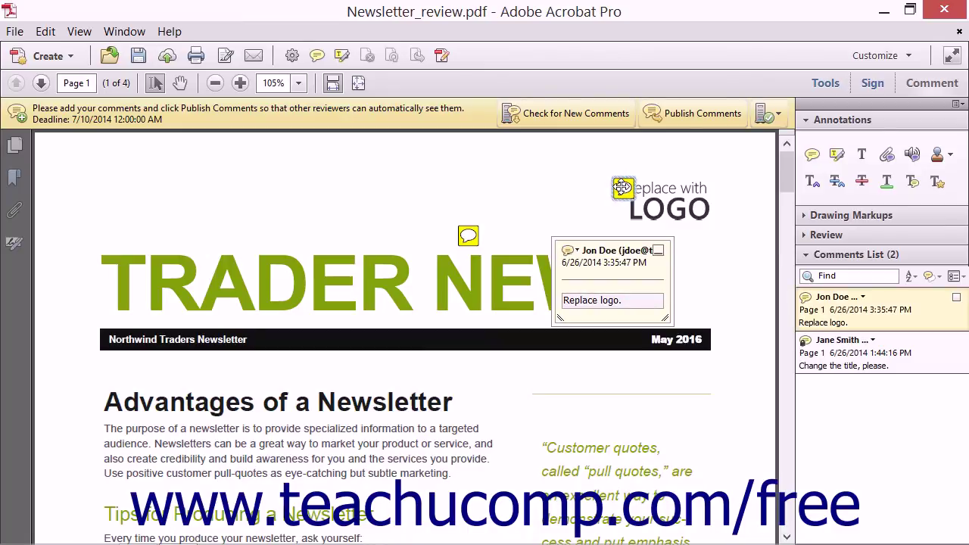
pyautogui.click(576, 182)
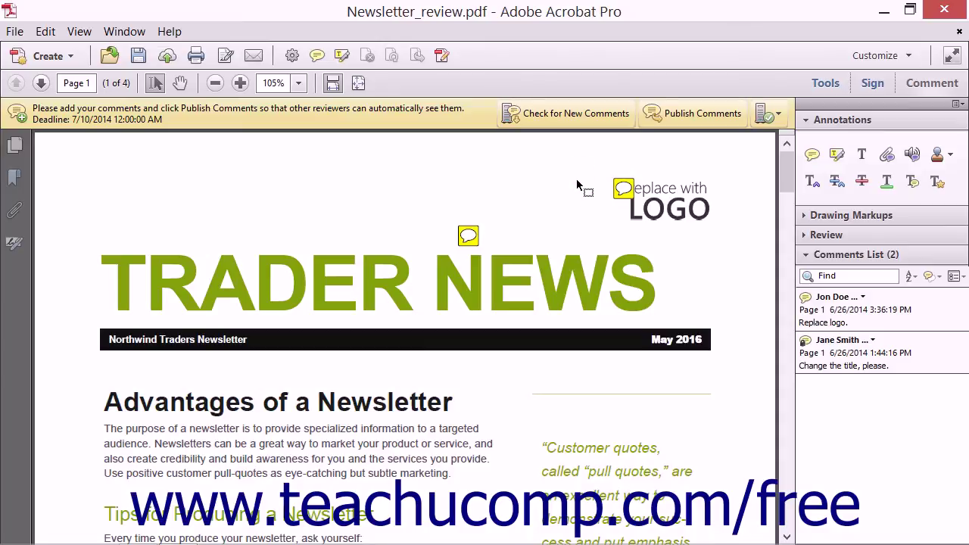
# - Highlight the word 'Newsletter' in the 'Advantages of a Newsletter' heading
pyautogui.click(837, 156)
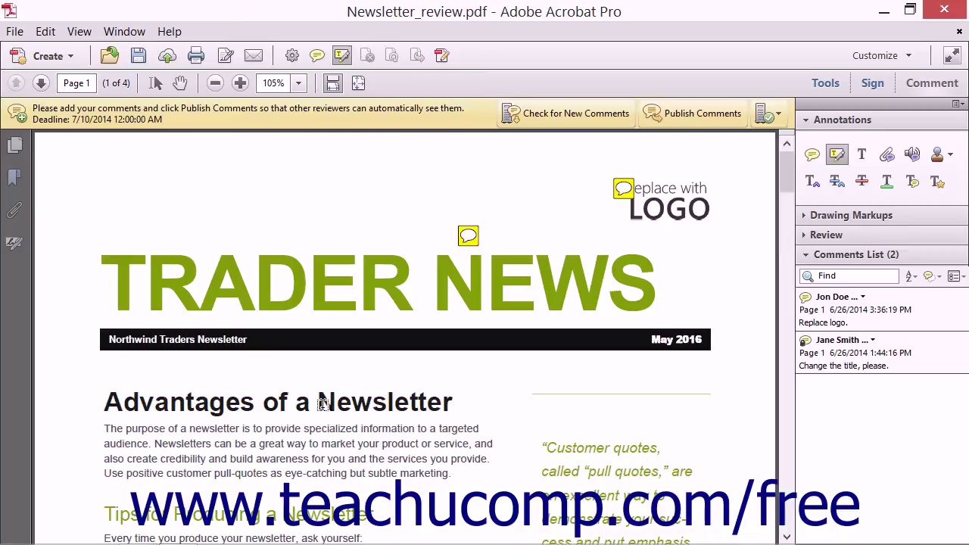
pyautogui.moveTo(320, 403)
pyautogui.mouseDown()
pyautogui.moveTo(484, 409)
pyautogui.moveTo(485, 382)
pyautogui.mouseUp()
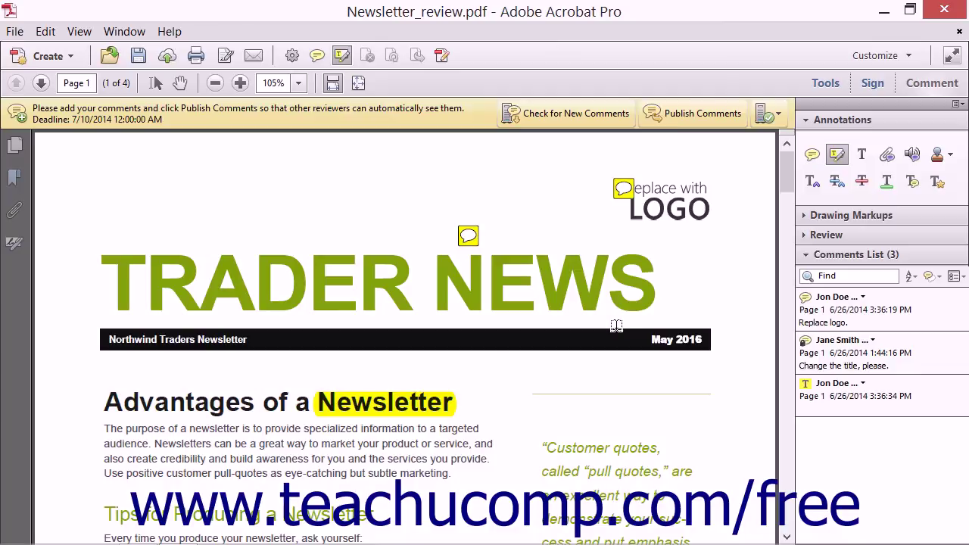
pyautogui.click(861, 155)
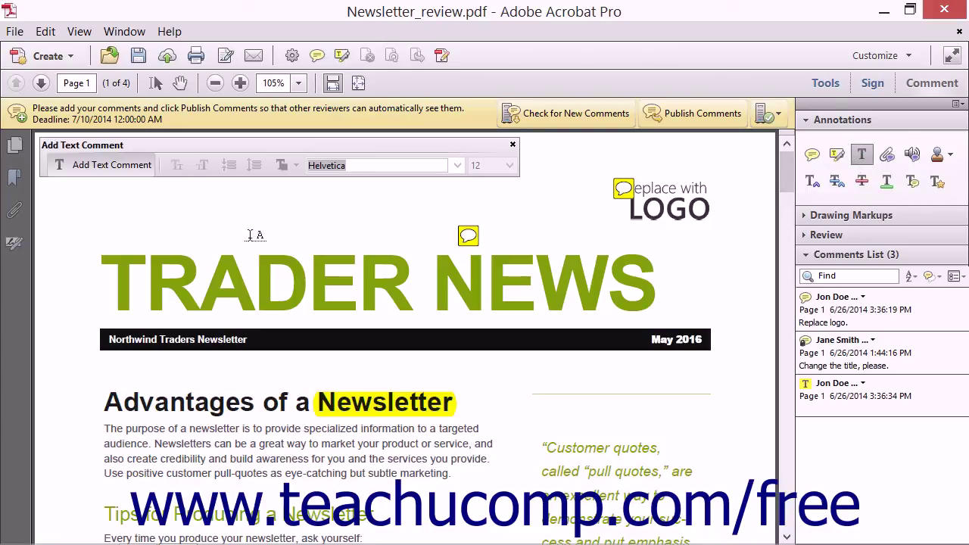
# - Add an 8 pt text comment reading 'This is a text box.' above the title
pyautogui.click(139, 208)
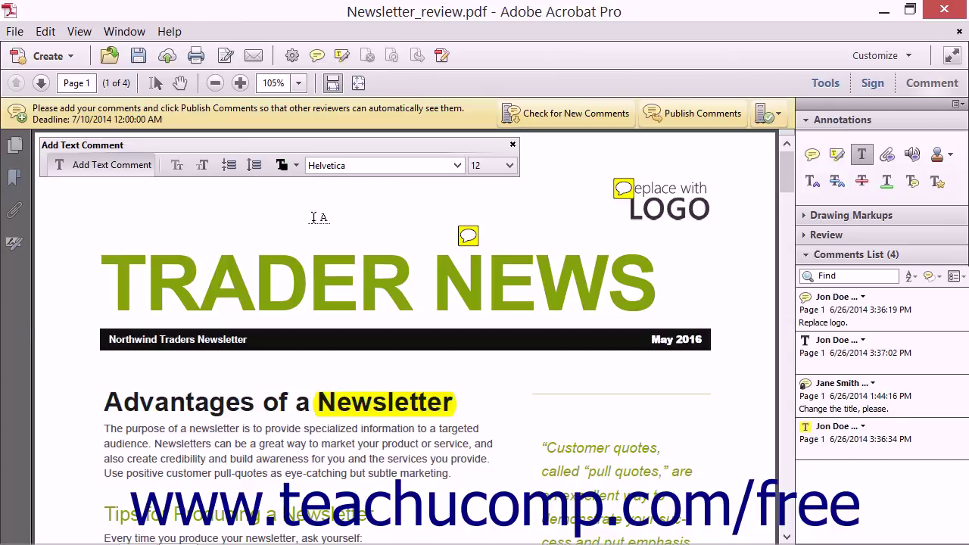
pyautogui.write('This is a text box.')
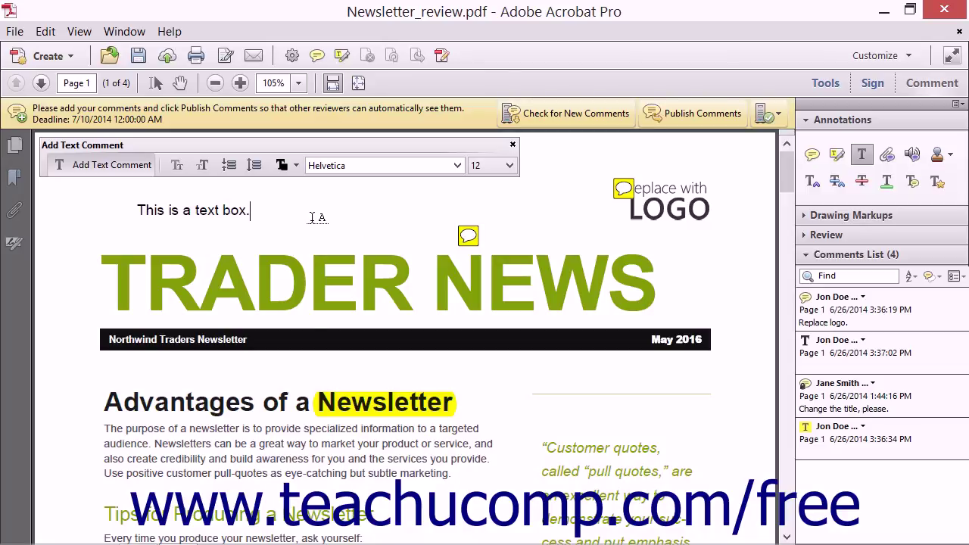
pyautogui.moveTo(137, 209); pyautogui.dragTo(258, 211)
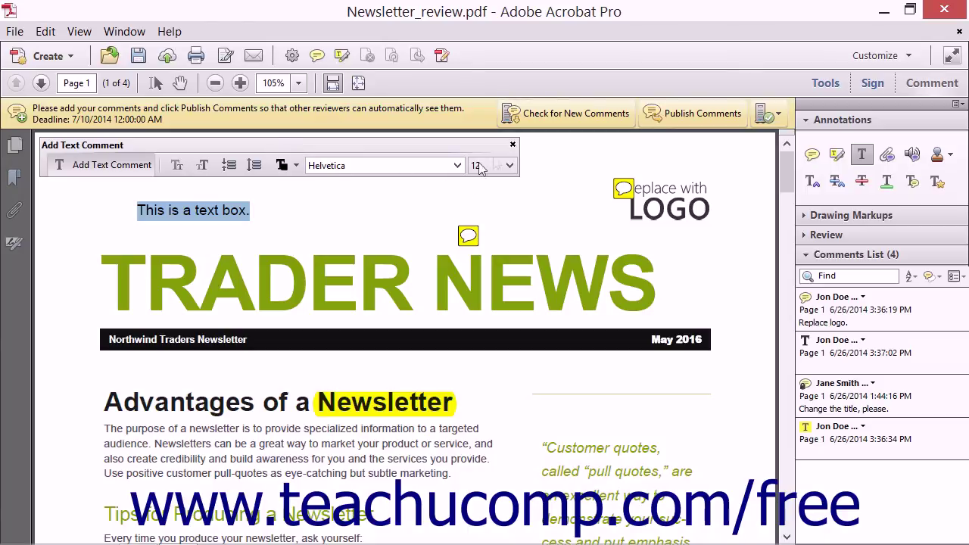
pyautogui.click(512, 164)
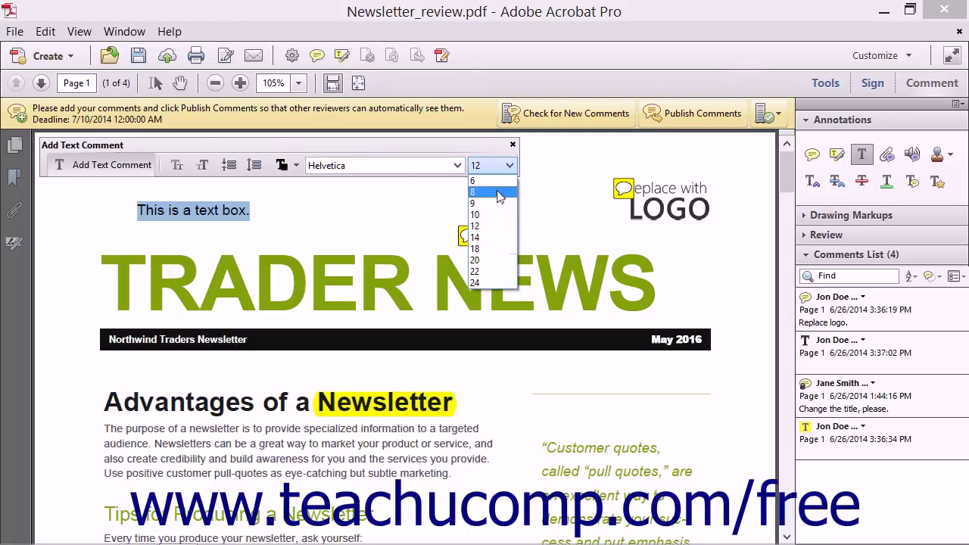
pyautogui.click(496, 189)
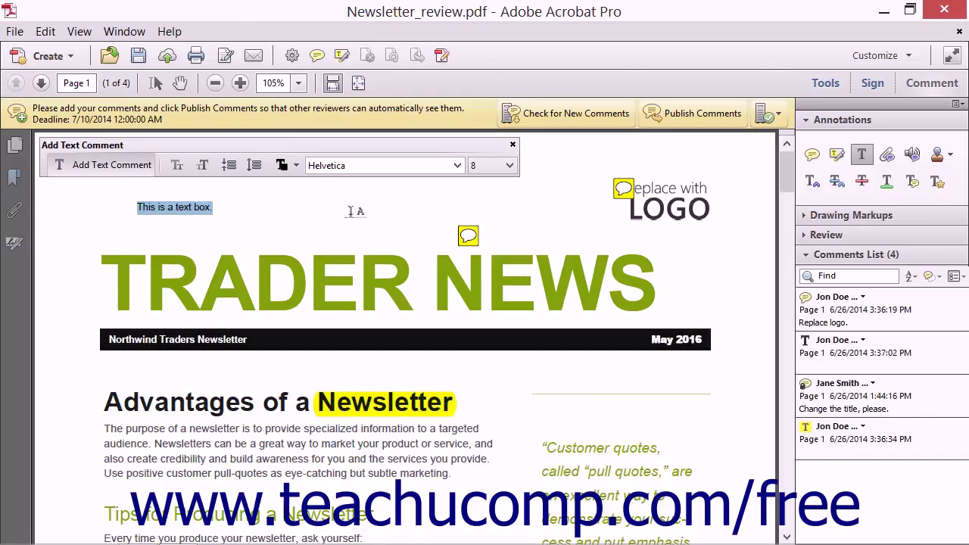
pyautogui.click(155, 83)
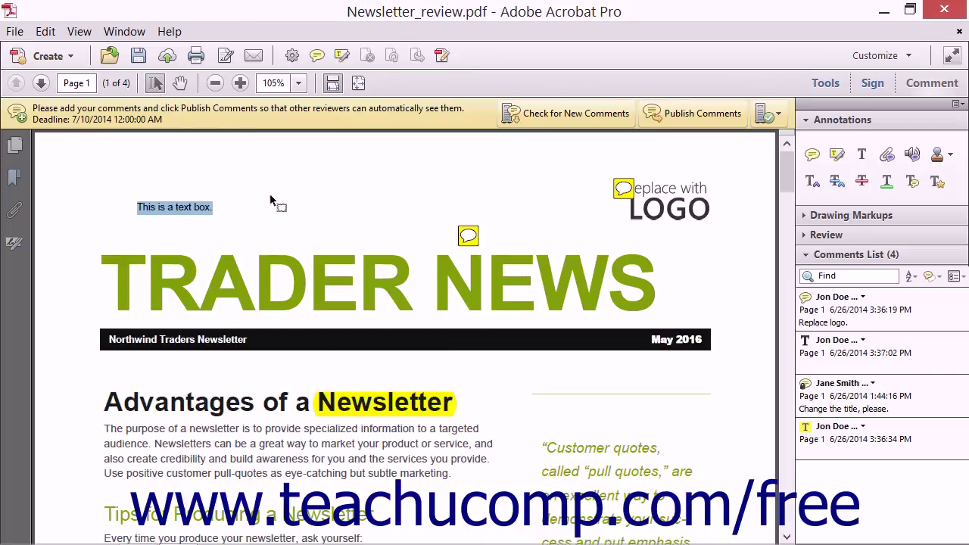
# - Drag the 'This is a text box.' comment right so it sits centred above TRADER NEWS
pyautogui.click(295, 199)
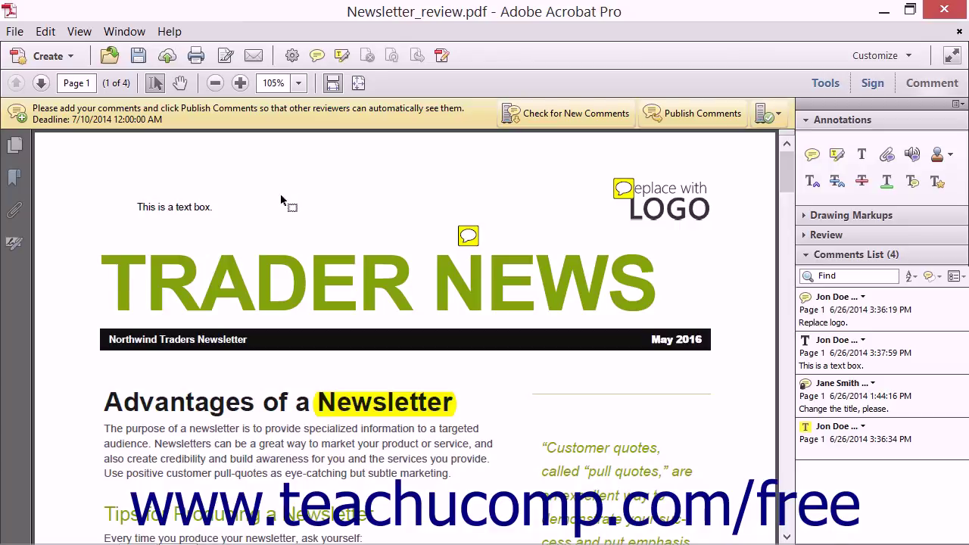
pyautogui.click(200, 207)
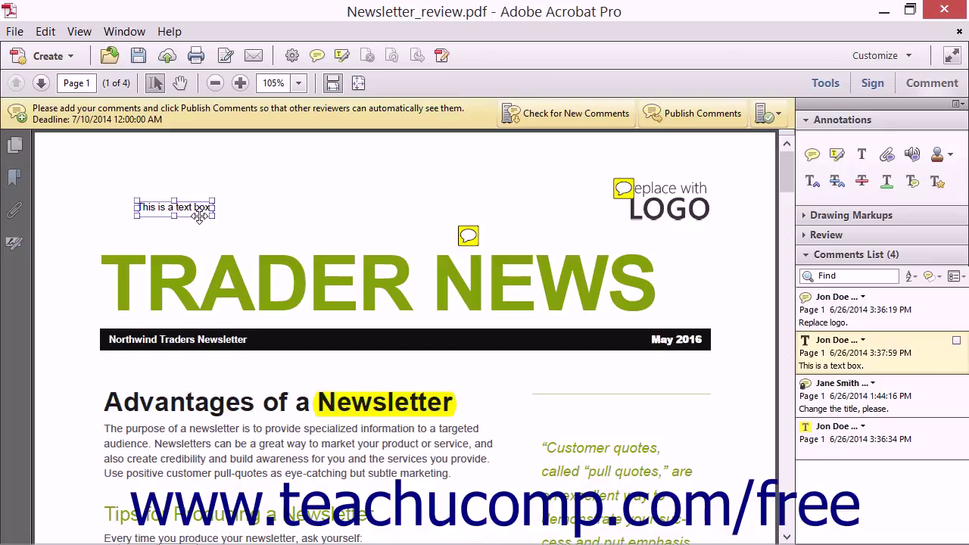
pyautogui.moveTo(198, 217); pyautogui.dragTo(367, 211)
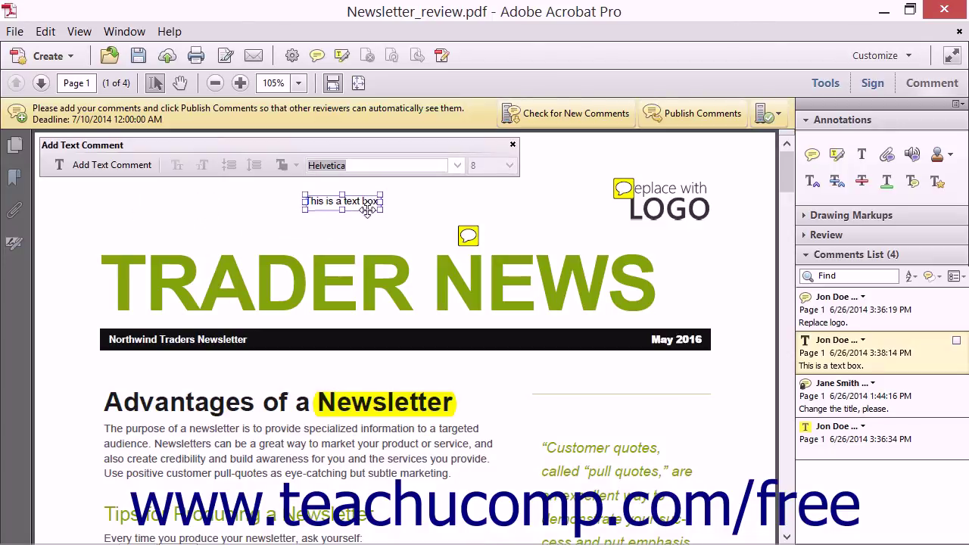
pyautogui.click(375, 211)
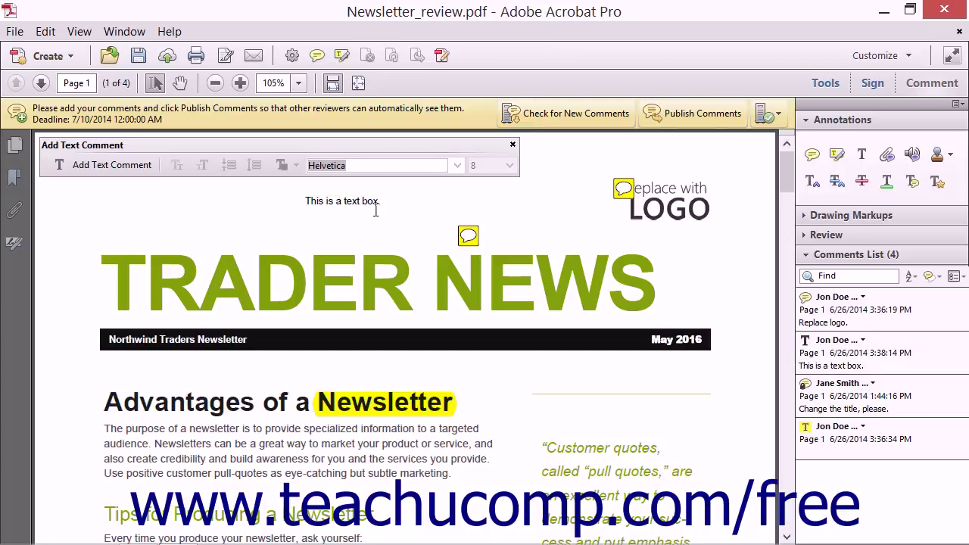
pyautogui.click(375, 211)
pyautogui.click(375, 211)
pyautogui.click(375, 211)
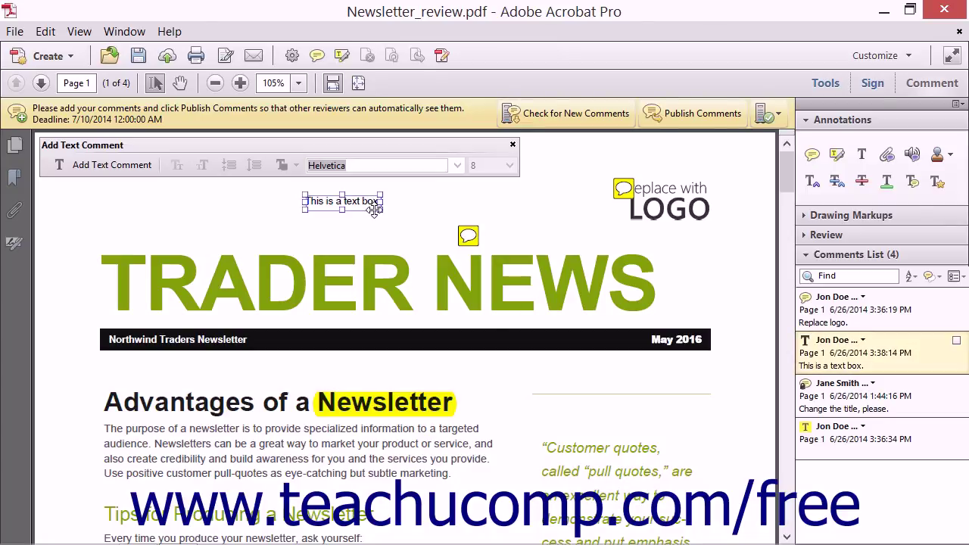
pyautogui.click(377, 210)
pyautogui.click(377, 209)
pyautogui.click(411, 235)
pyautogui.click(390, 216)
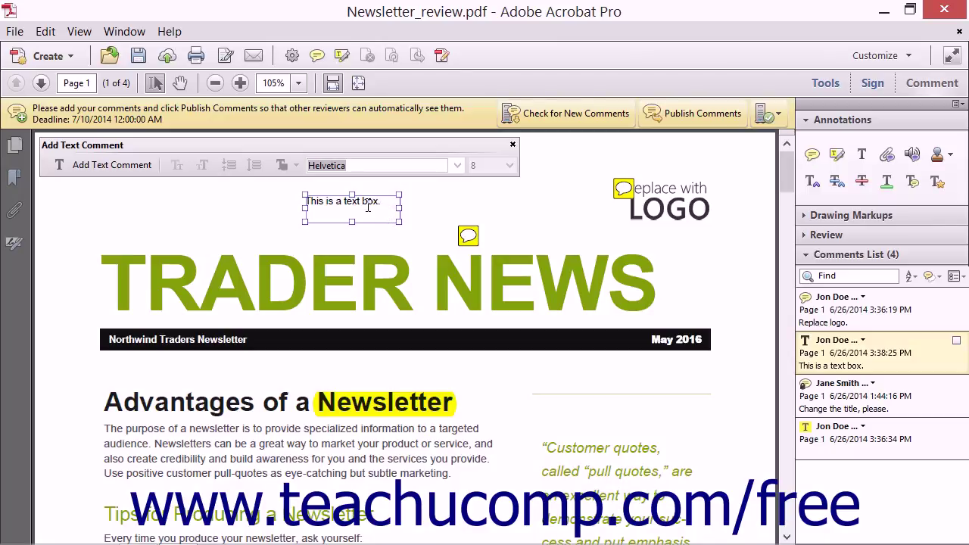
# - Deselect the text box and close the text-comment formatting options
pyautogui.click(368, 204)
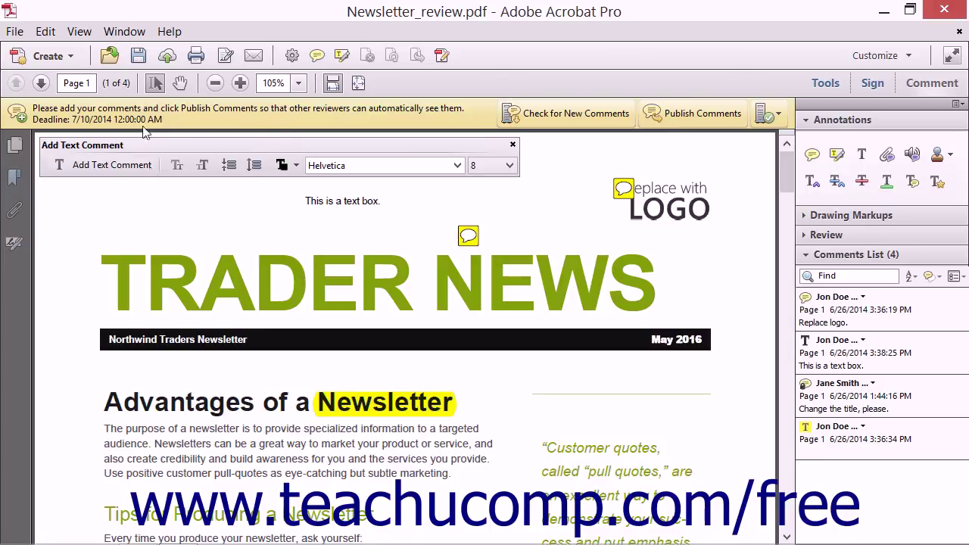
pyautogui.click(157, 204)
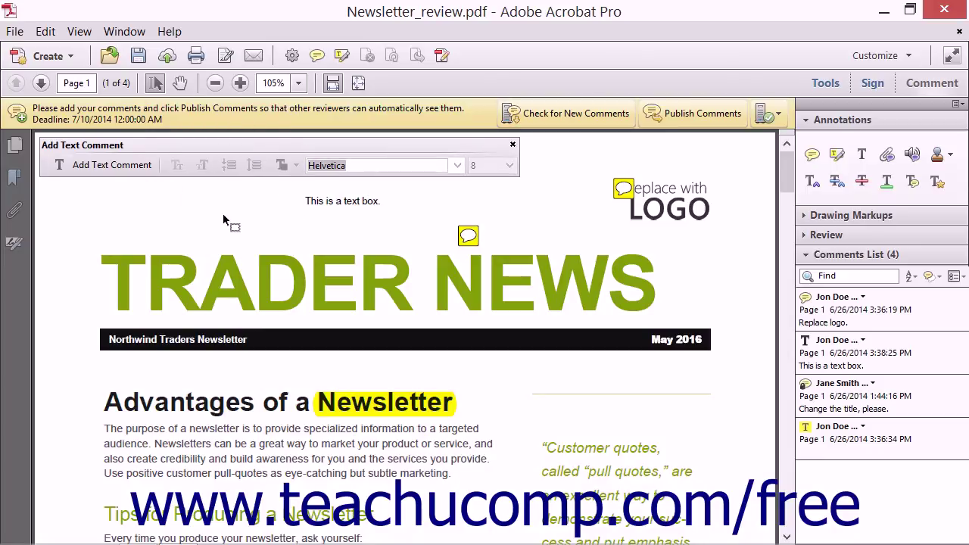
pyautogui.click(512, 145)
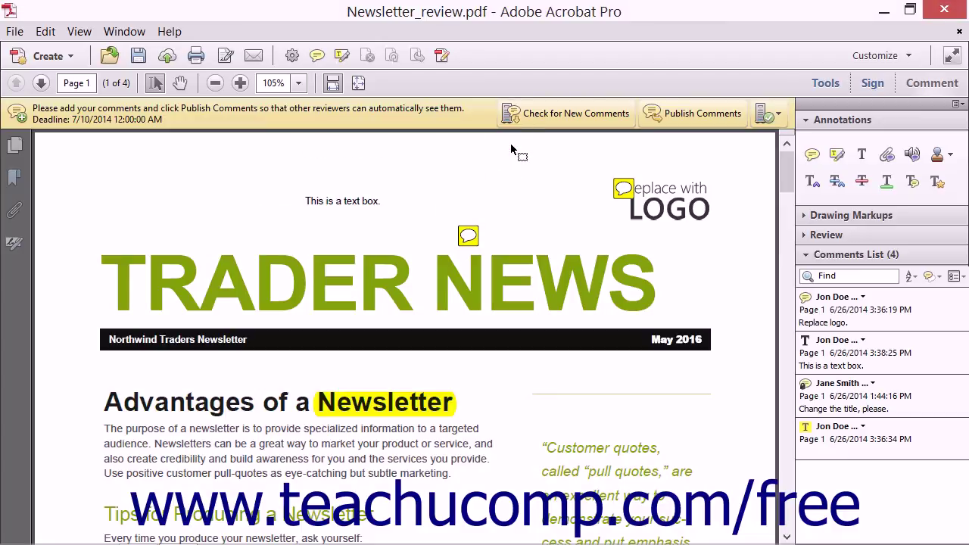
# - Attach Donation Form.pdf at the page's top-left corner using the Paperclip icon
pyautogui.click(886, 156)
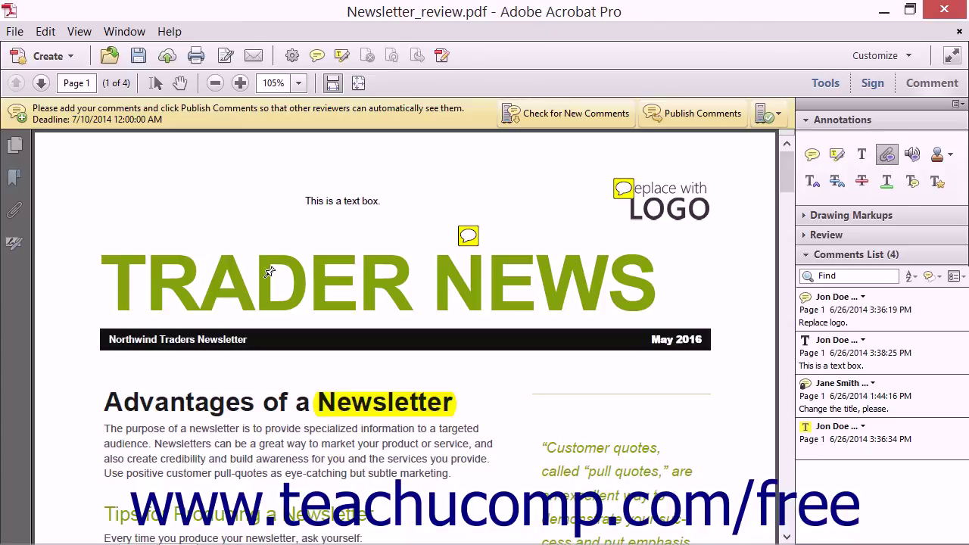
pyautogui.click(107, 184)
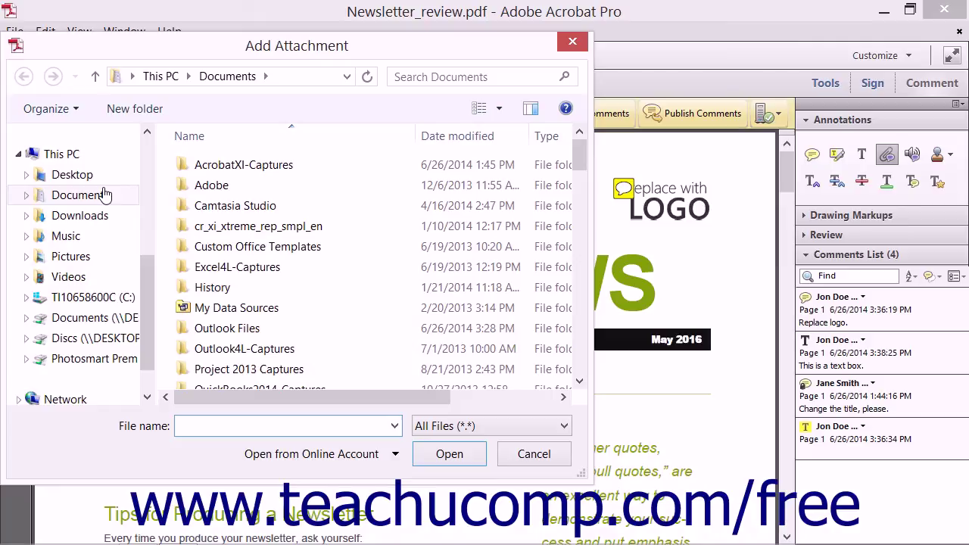
pyautogui.click(105, 195)
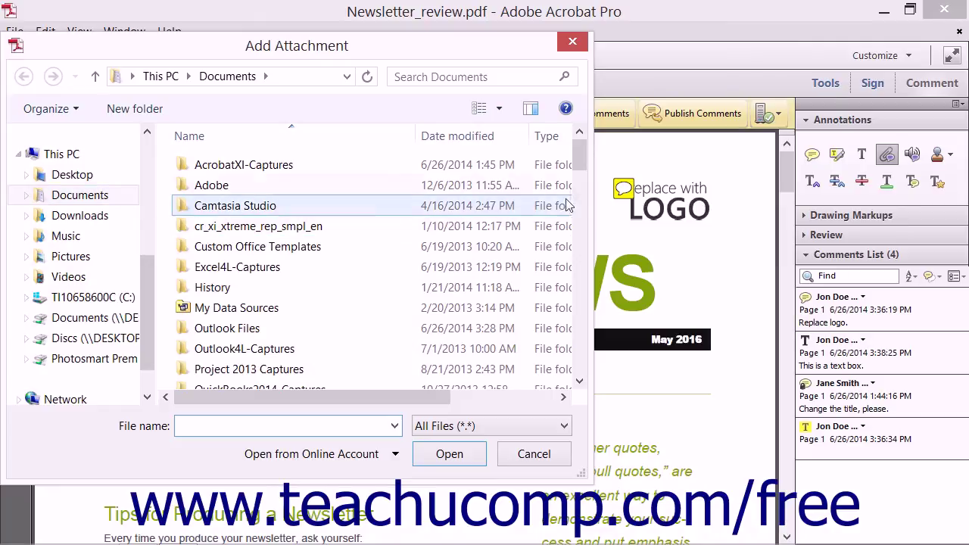
pyautogui.moveTo(577, 152); pyautogui.dragTo(579, 243)
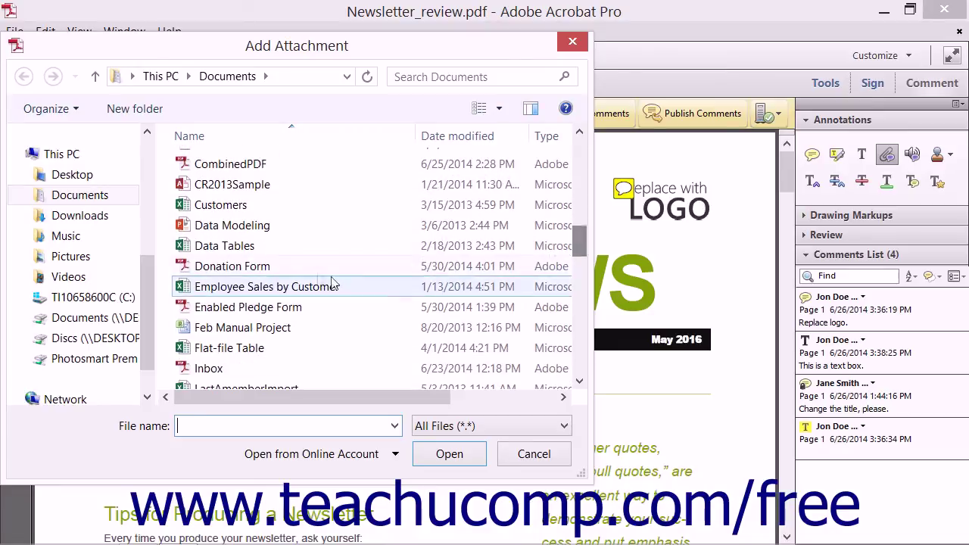
pyautogui.click(288, 269)
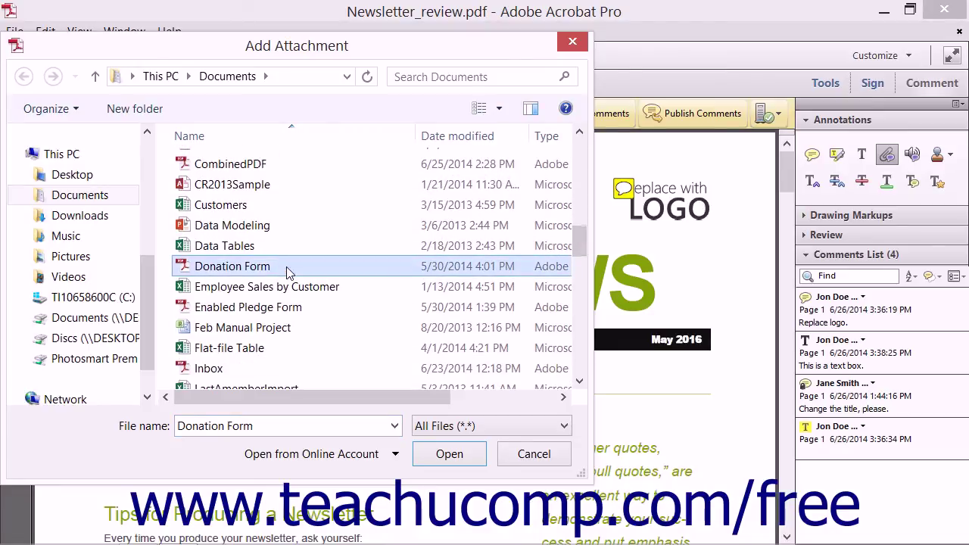
pyautogui.click(441, 454)
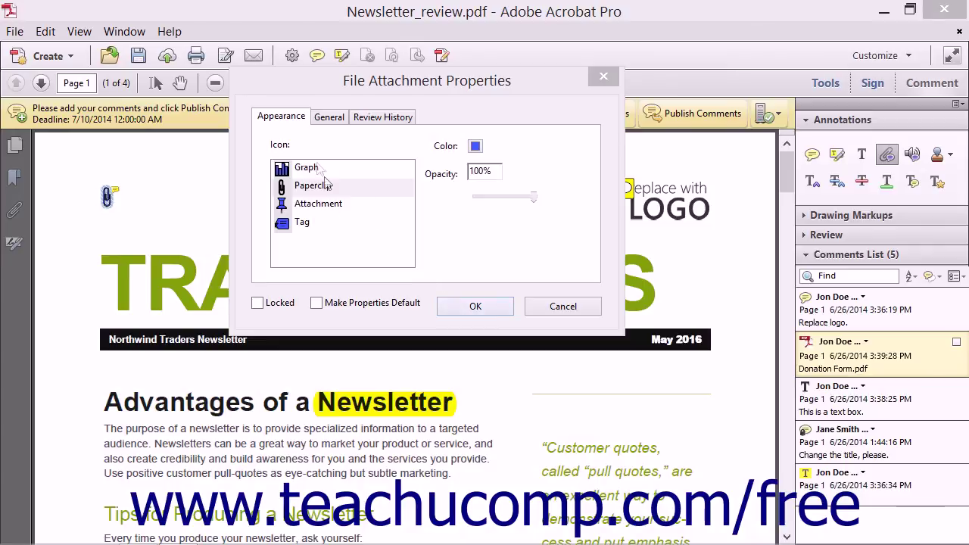
pyautogui.click(293, 119)
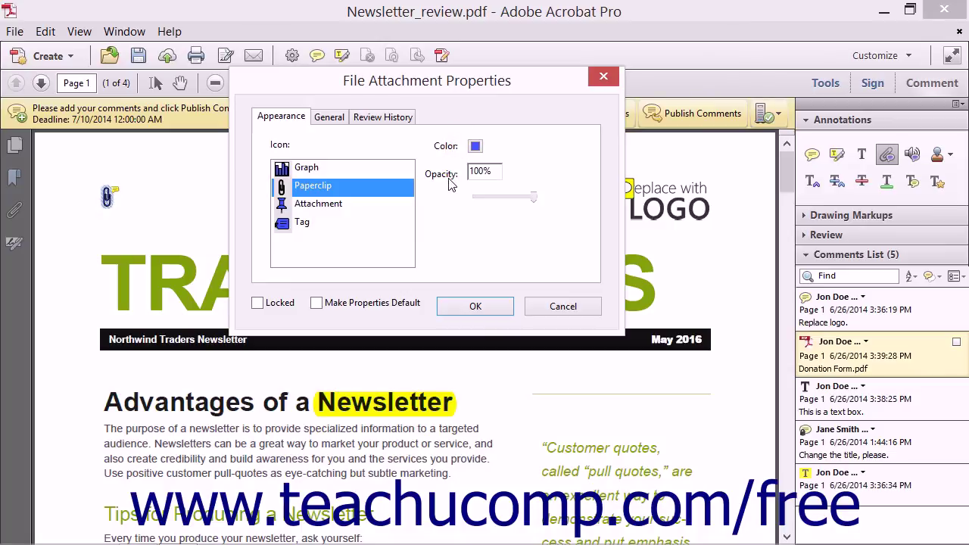
pyautogui.click(329, 110)
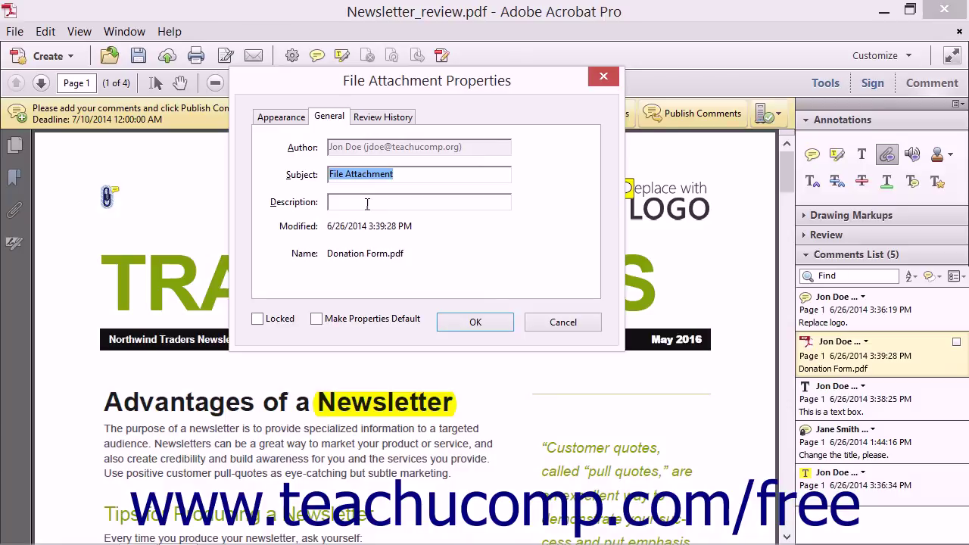
pyautogui.click(474, 321)
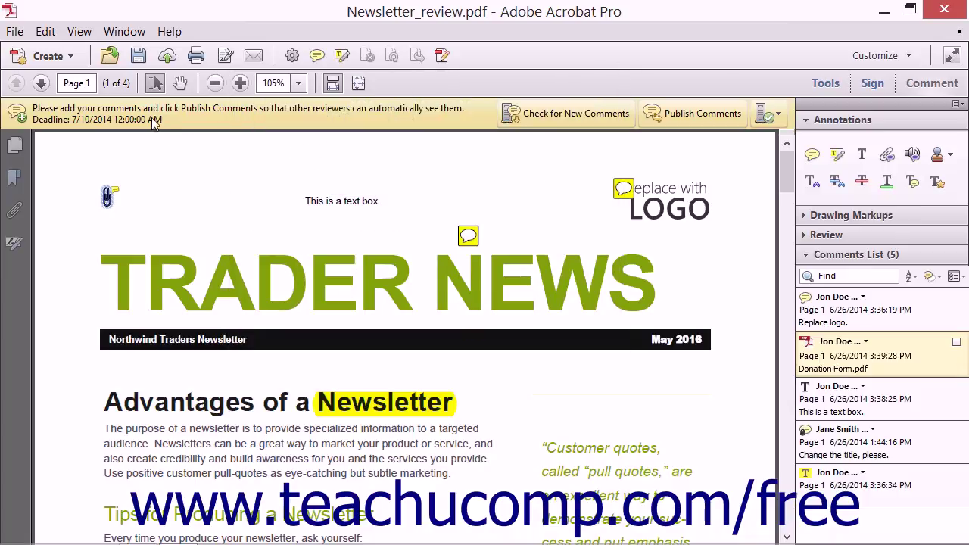
pyautogui.click(160, 182)
pyautogui.moveTo(107, 198)
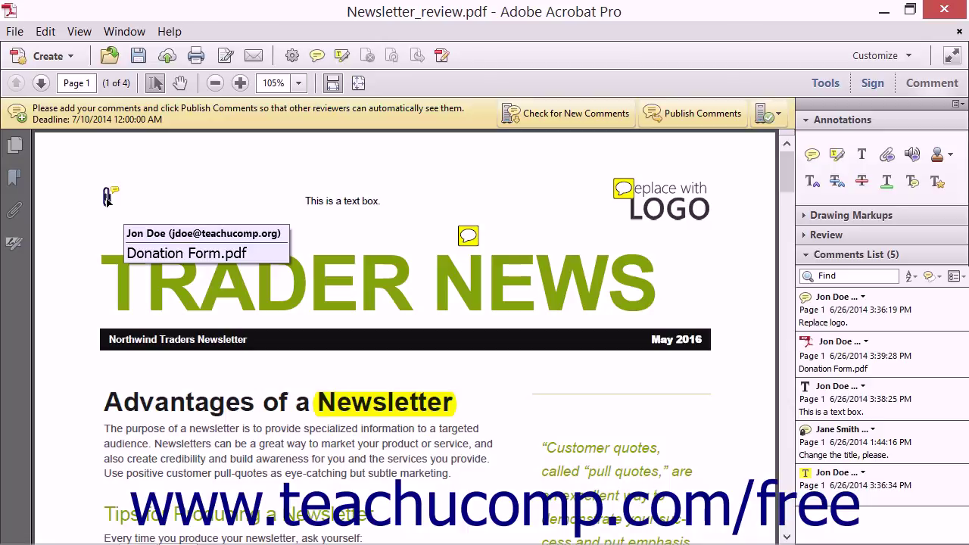
pyautogui.doubleClick(106, 198)
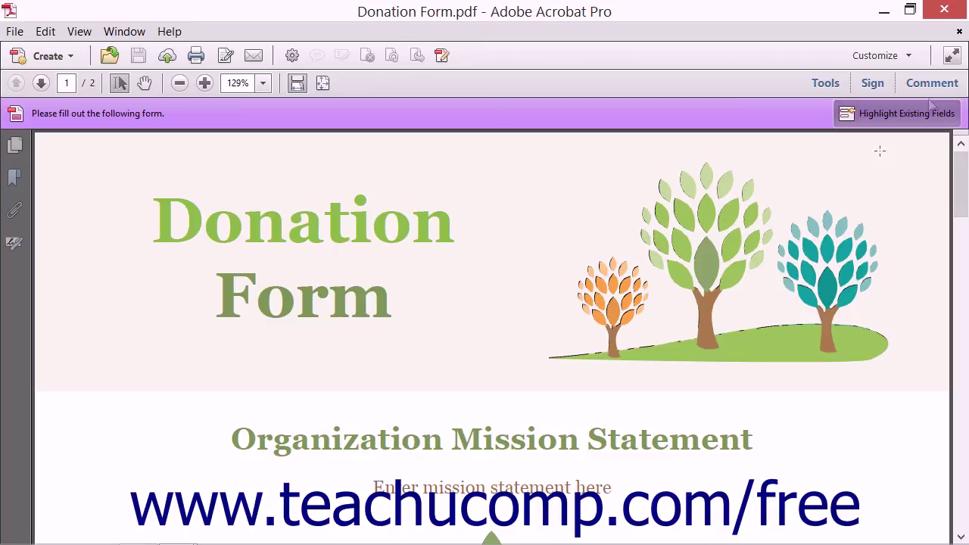
pyautogui.click(959, 32)
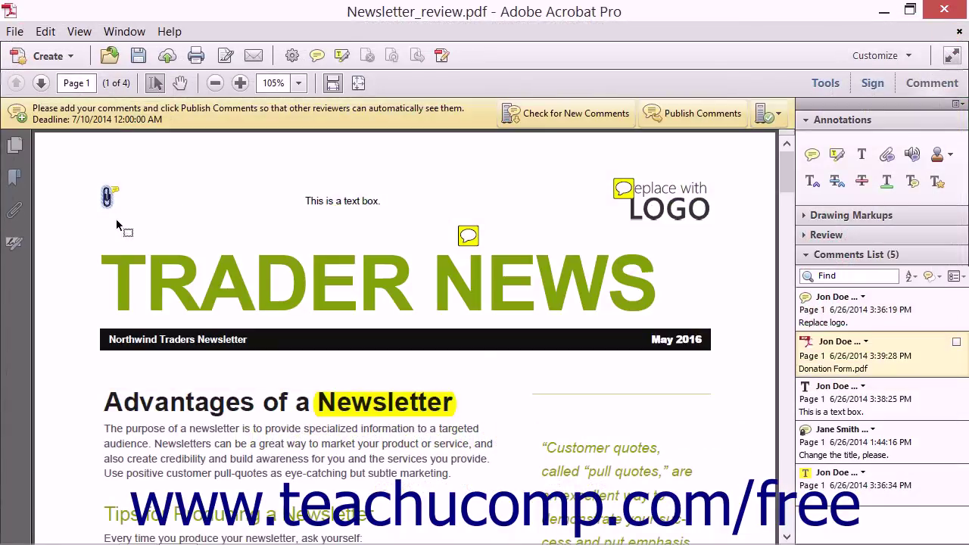
pyautogui.click(167, 205)
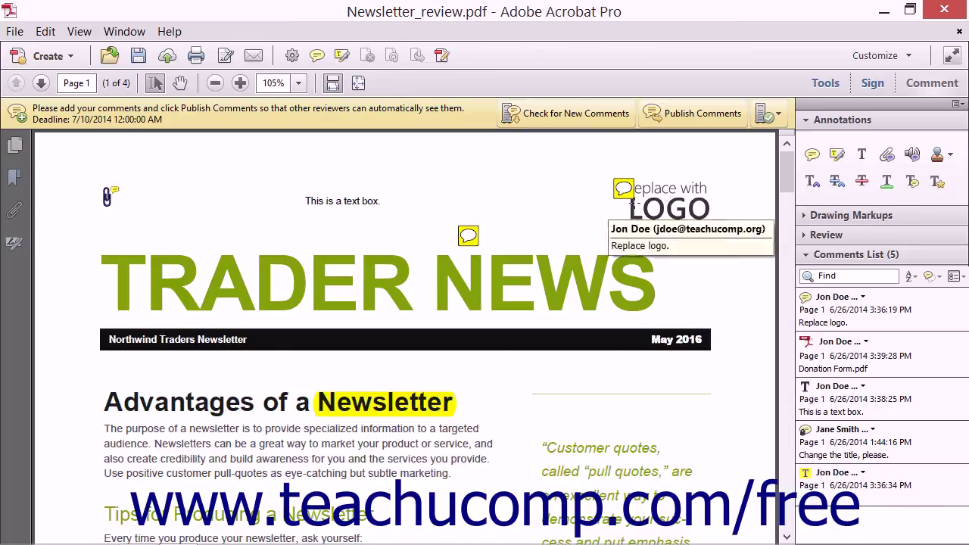
# - Record a short audio clip and place it near the page top with the Sound icon
pyautogui.click(912, 154)
pyautogui.click(352, 206)
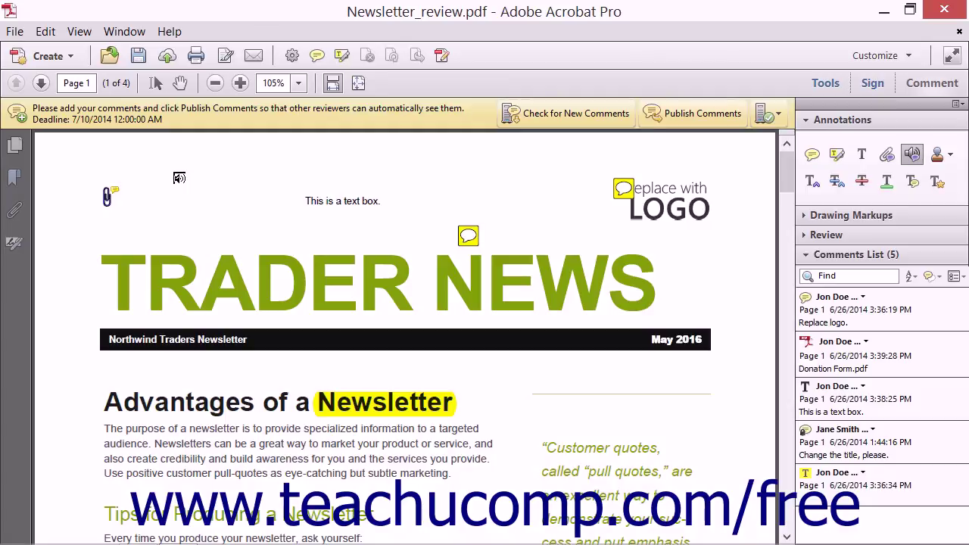
pyautogui.click(179, 178)
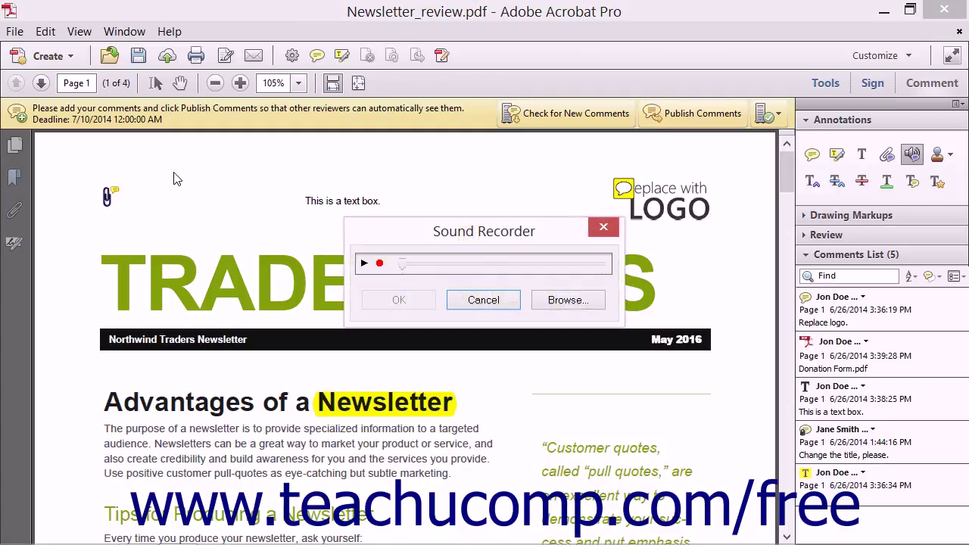
pyautogui.click(379, 263)
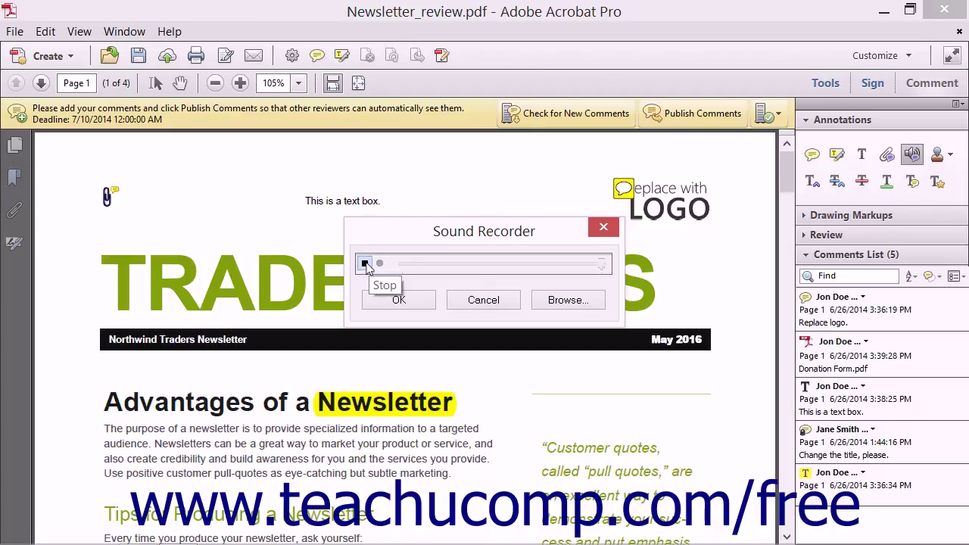
pyautogui.click(365, 263)
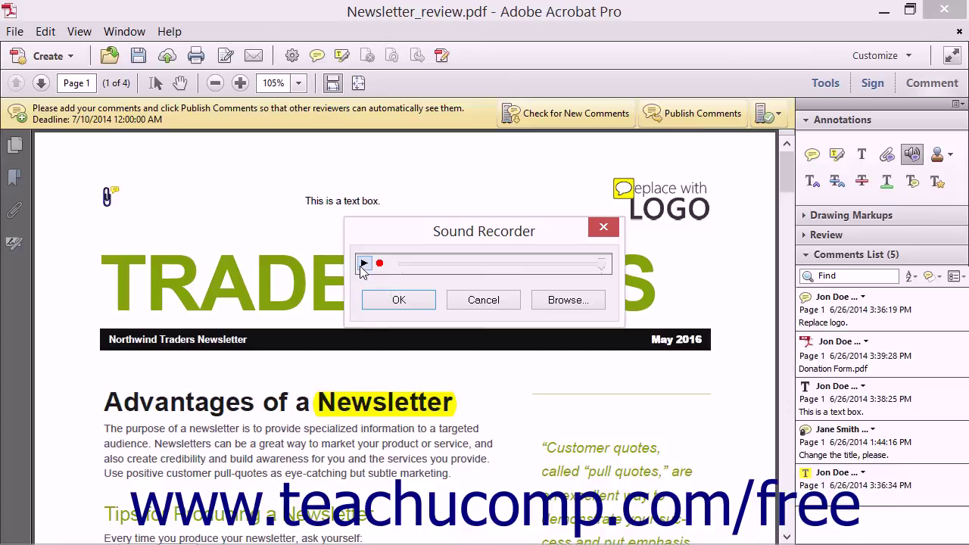
pyautogui.click(399, 300)
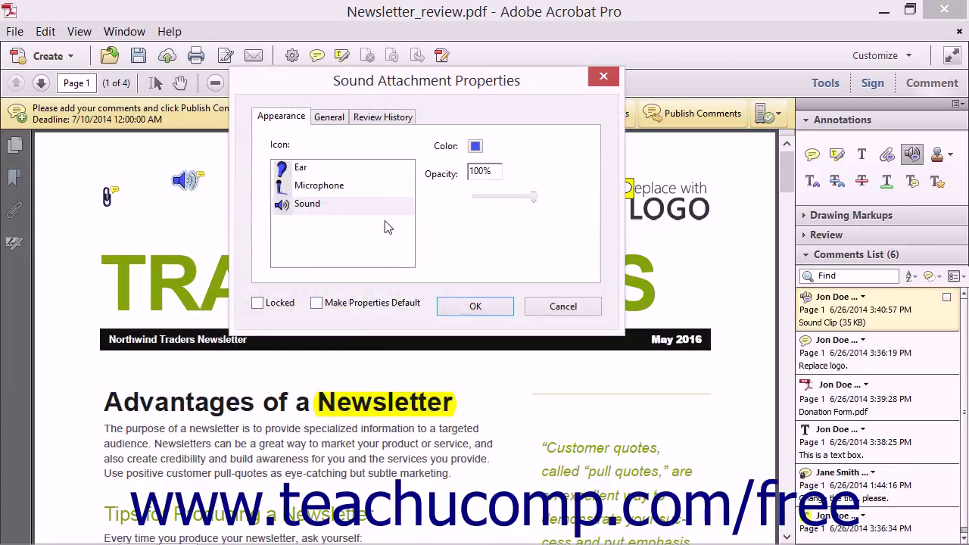
pyautogui.click(288, 114)
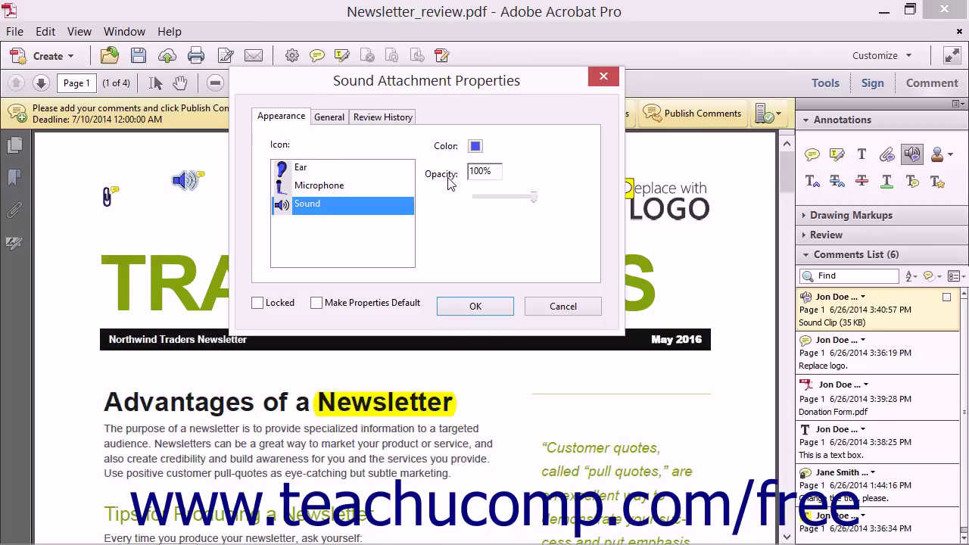
pyautogui.click(329, 117)
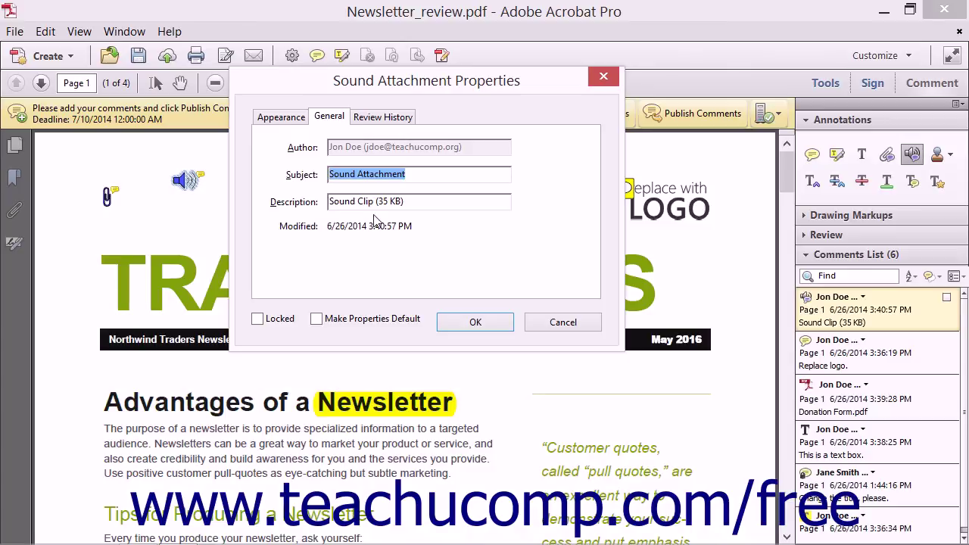
pyautogui.click(473, 323)
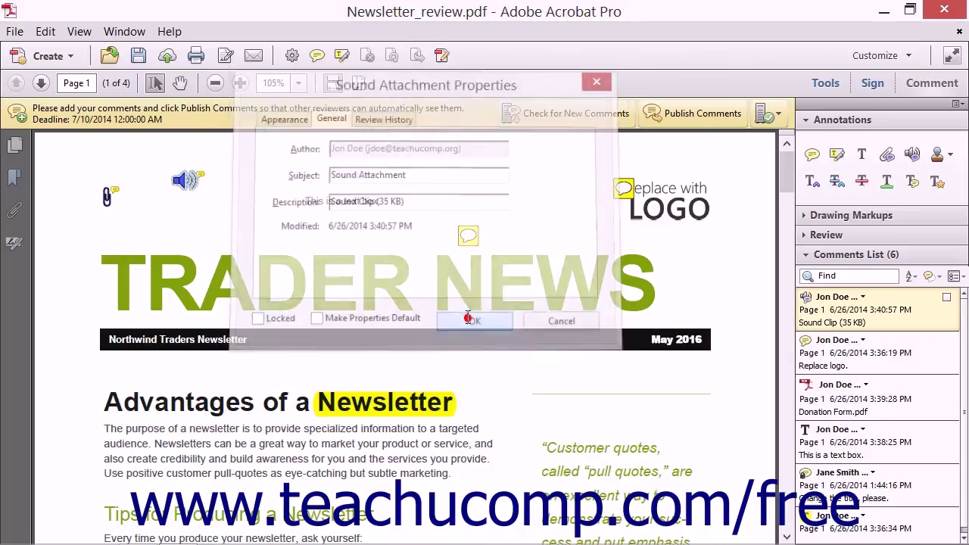
# - Place an APPROVED stamp at the top centre of page 1, above the text-box note
pyautogui.click(214, 208)
pyautogui.moveTo(191, 187)
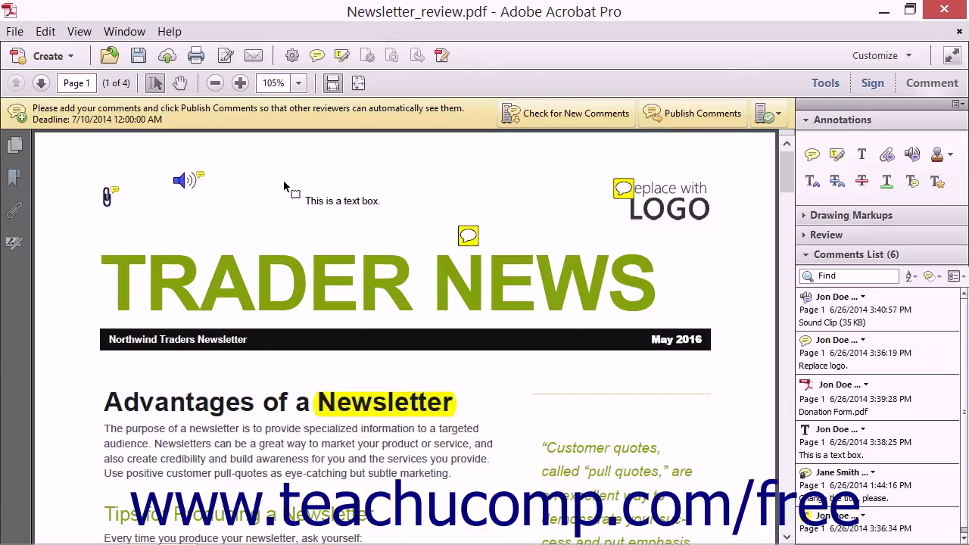
pyautogui.click(949, 156)
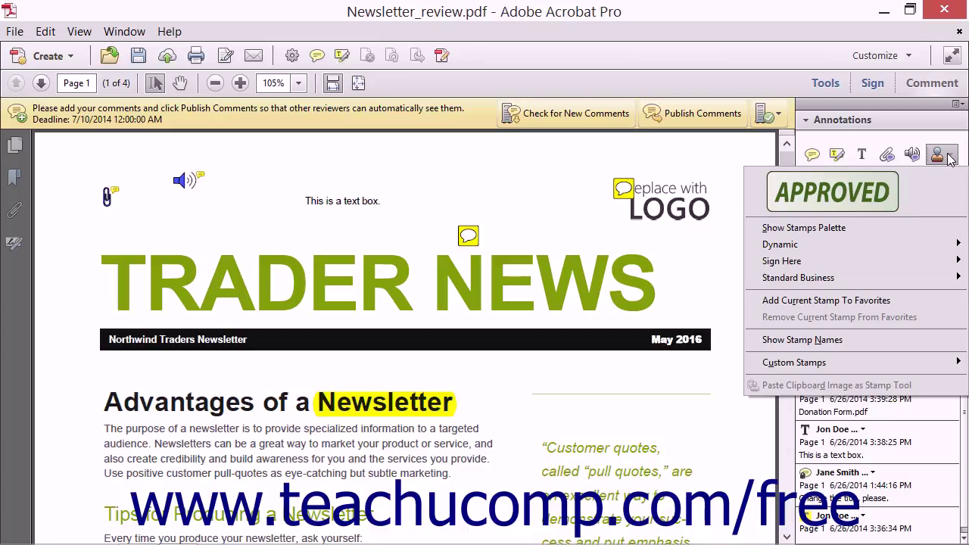
pyautogui.click(917, 190)
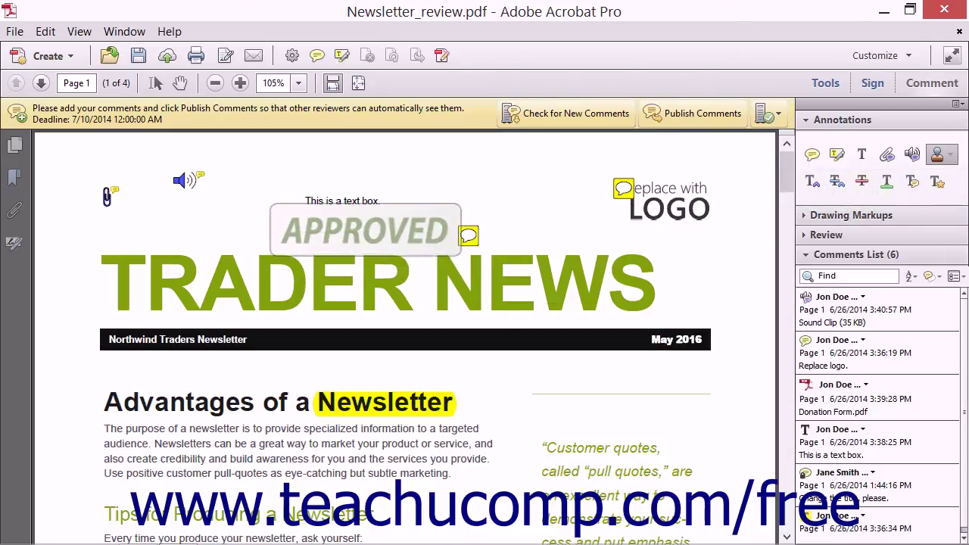
pyautogui.click(397, 165)
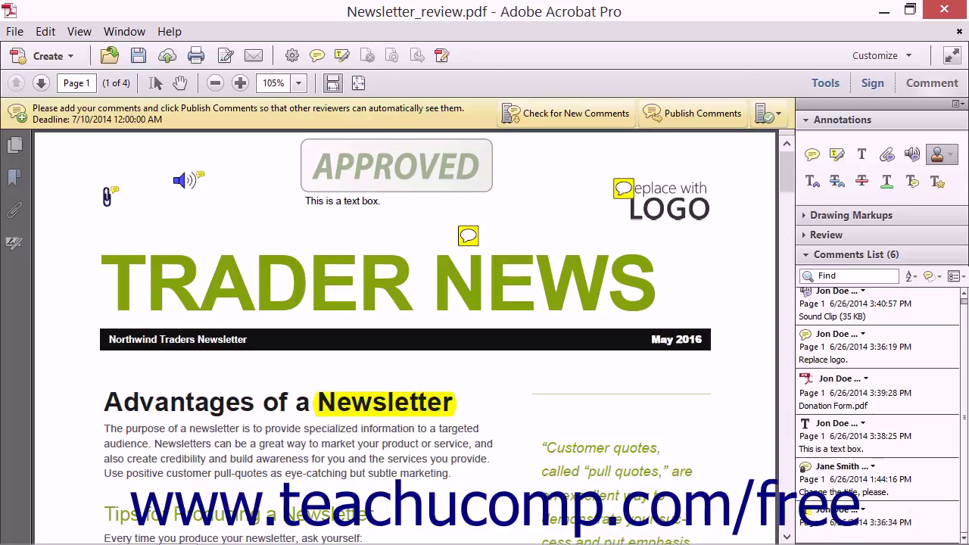
pyautogui.click(396, 165)
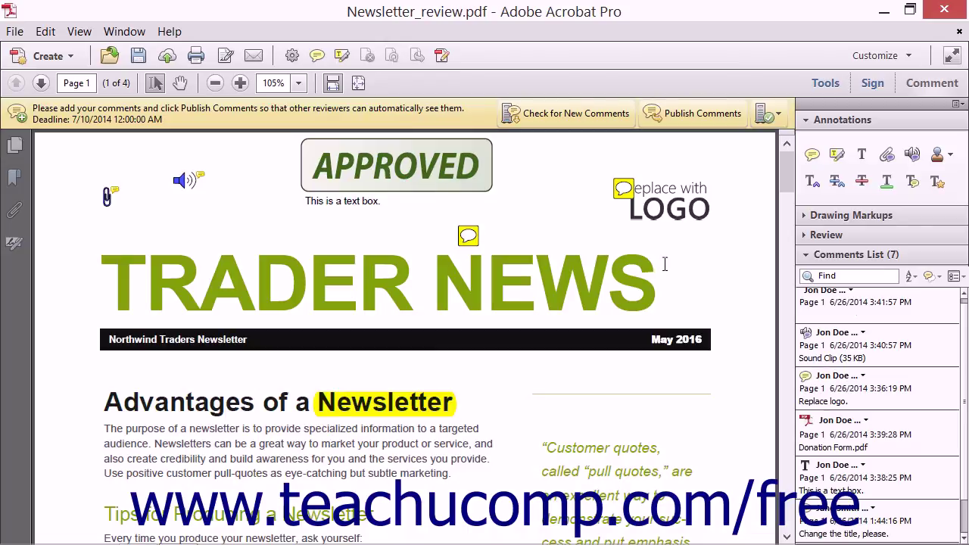
pyautogui.scroll(-1, 546, 346)
pyautogui.scroll(-1, 546, 346)
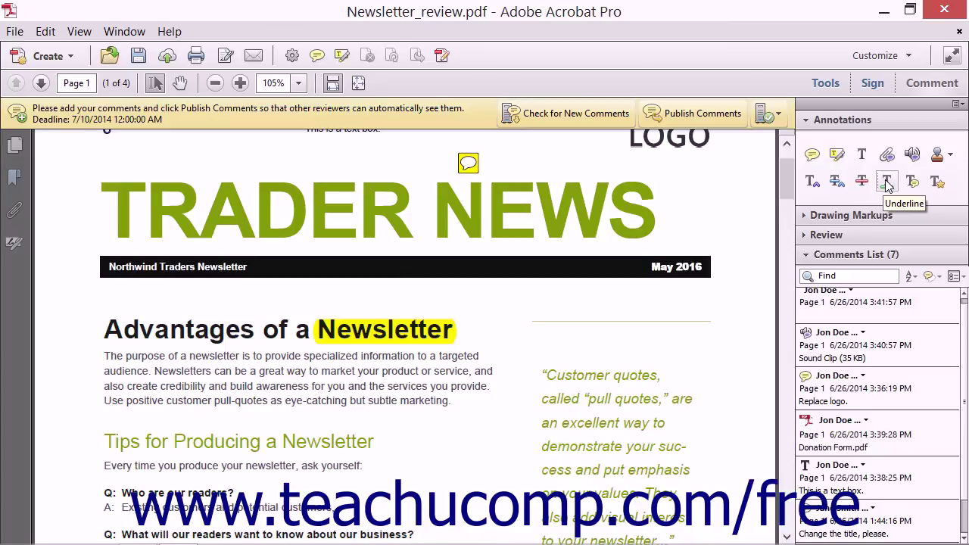
# - Add an inserted-text mark after 'Advantages' in the heading with the note 'and Disadvantages'
pyautogui.click(816, 187)
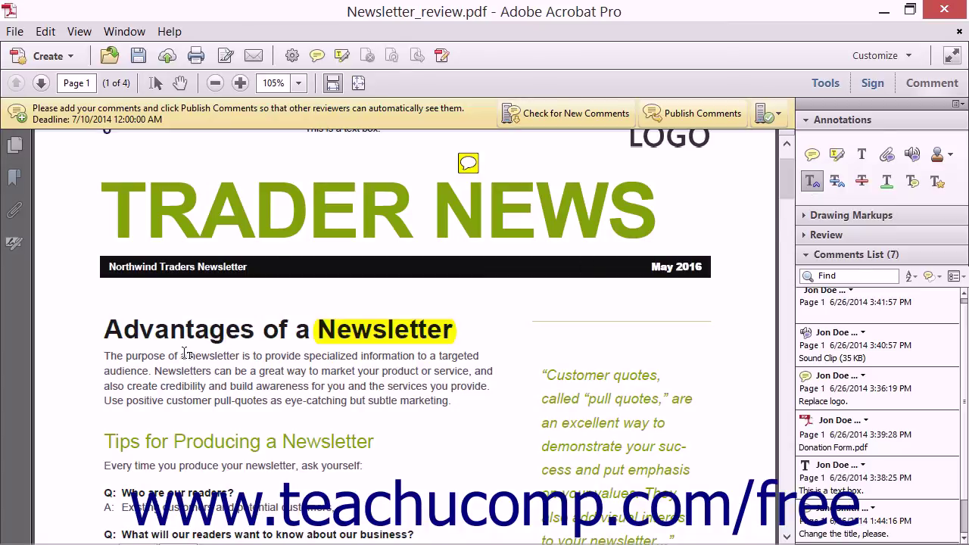
pyautogui.click(266, 333)
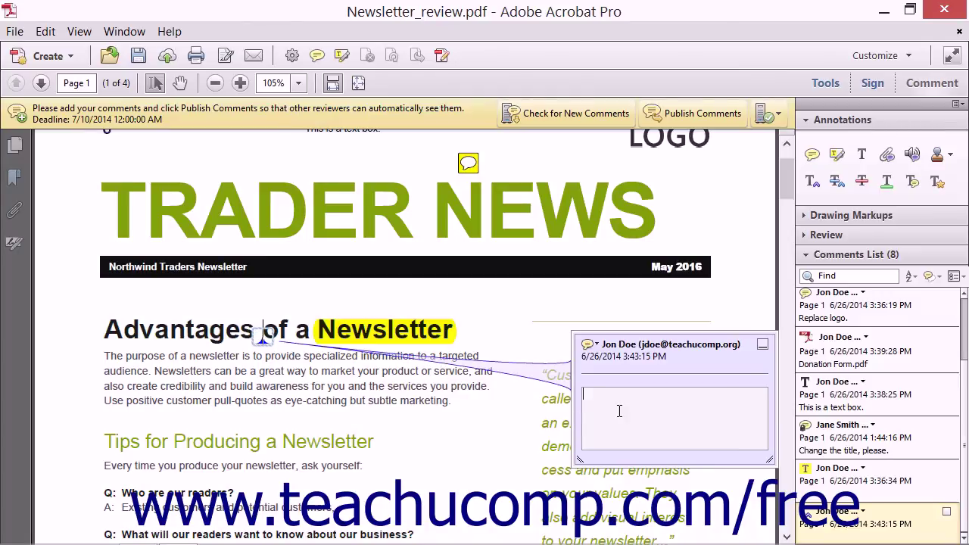
pyautogui.write('and Disadvantah')
pyautogui.press('BackSpace')
pyautogui.write('ges')
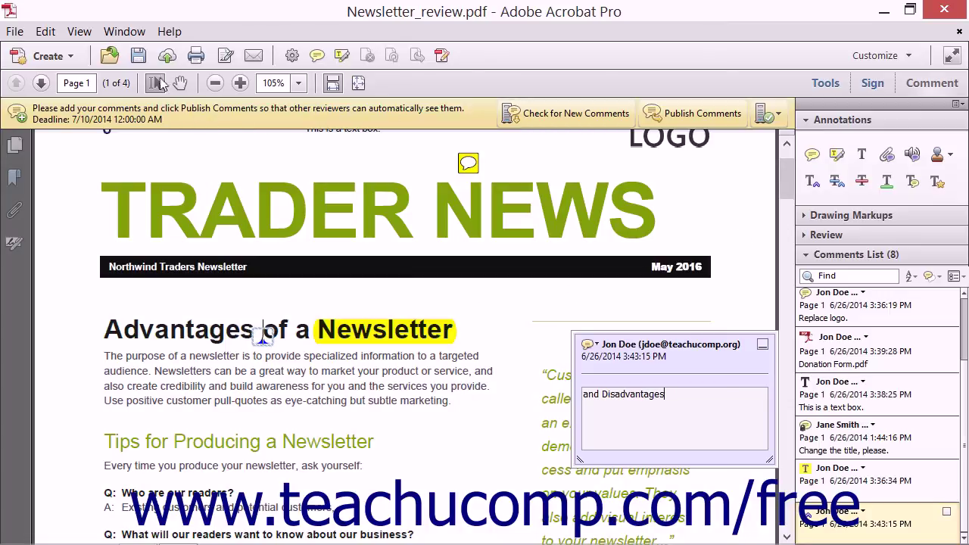
pyautogui.click(273, 296)
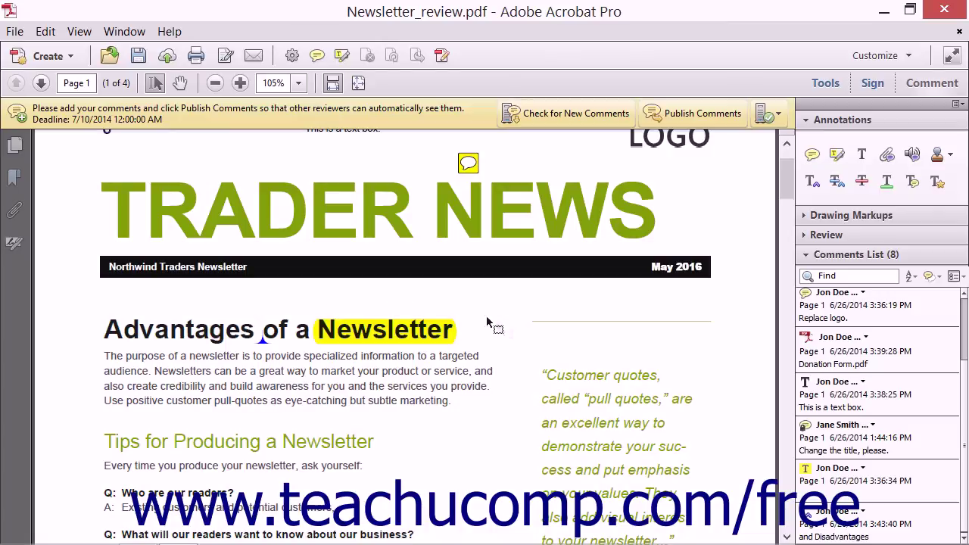
# - Mark 'purpose' in the first paragraph for replacement, with 'main purpose' as the note
pyautogui.click(837, 182)
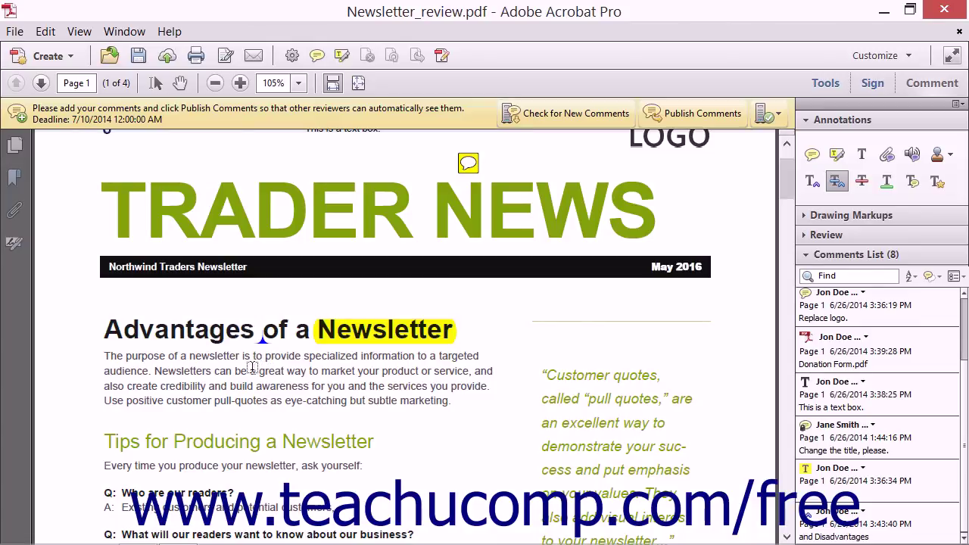
pyautogui.moveTo(104, 330)
pyautogui.mouseDown()
pyautogui.moveTo(169, 337)
pyautogui.moveTo(109, 356)
pyautogui.moveTo(97, 325)
pyautogui.moveTo(123, 356)
pyautogui.moveTo(107, 333)
pyautogui.mouseUp()
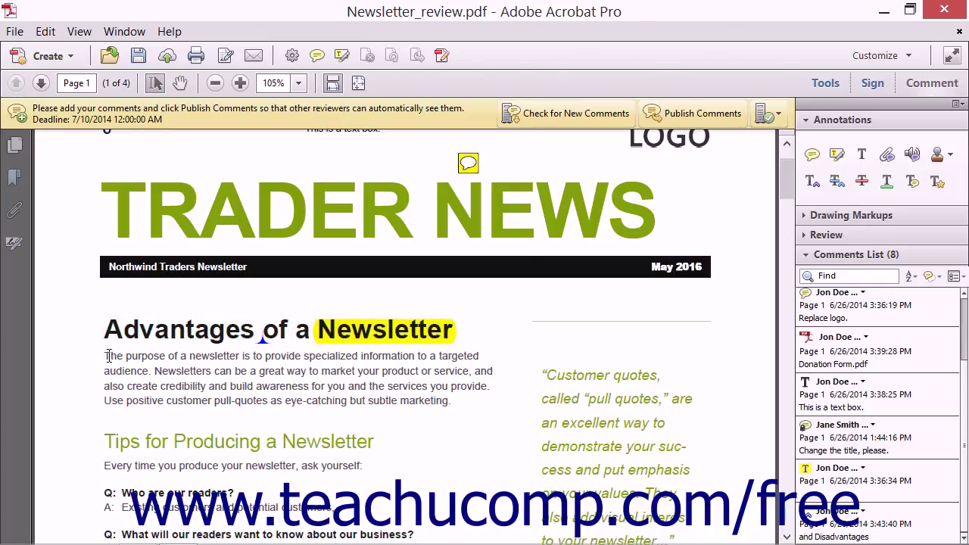
pyautogui.click(837, 182)
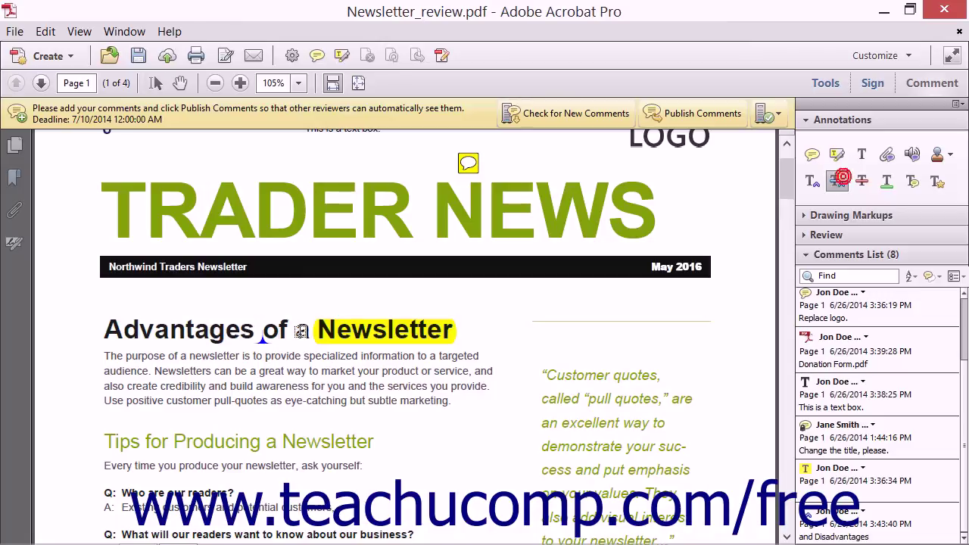
pyautogui.doubleClick(155, 355)
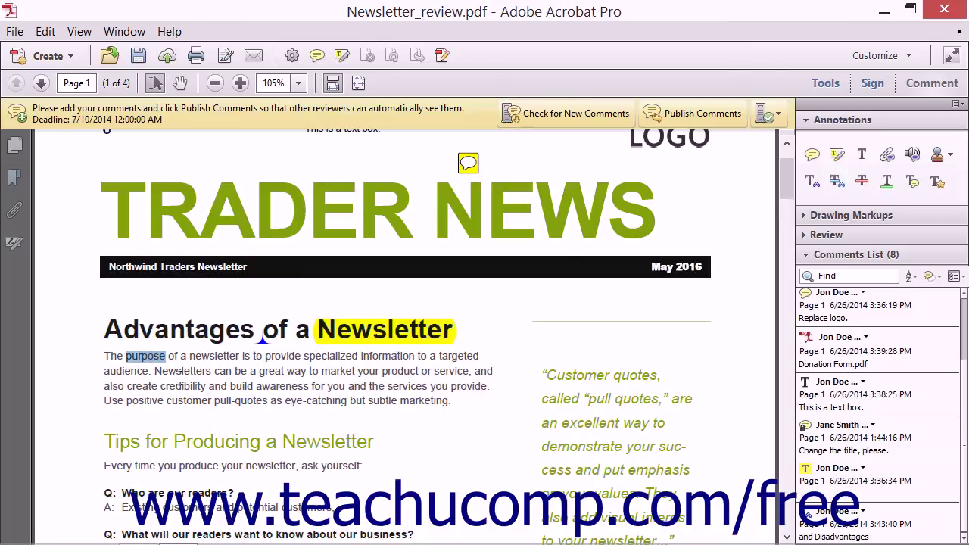
pyautogui.click(837, 182)
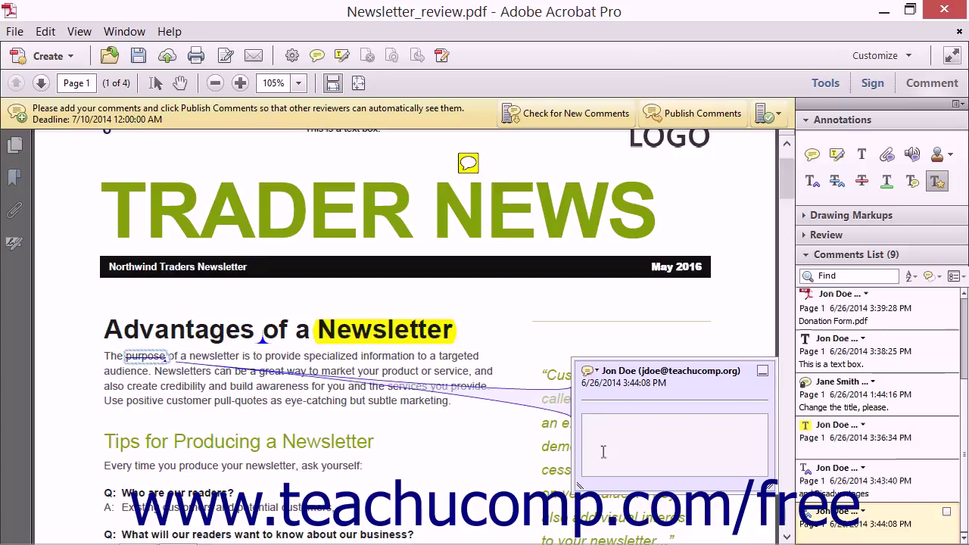
pyautogui.write('m')
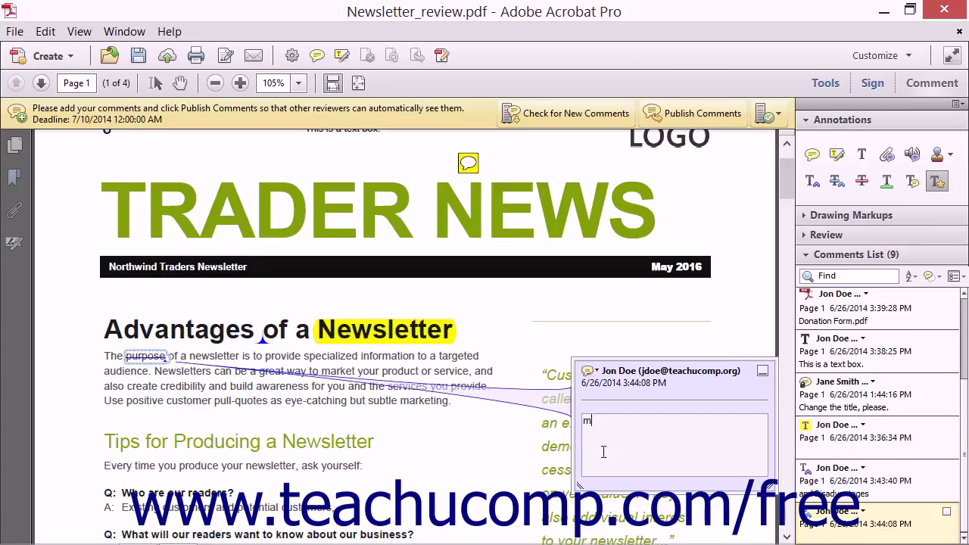
pyautogui.write('ain purpose')
pyautogui.click(81, 336)
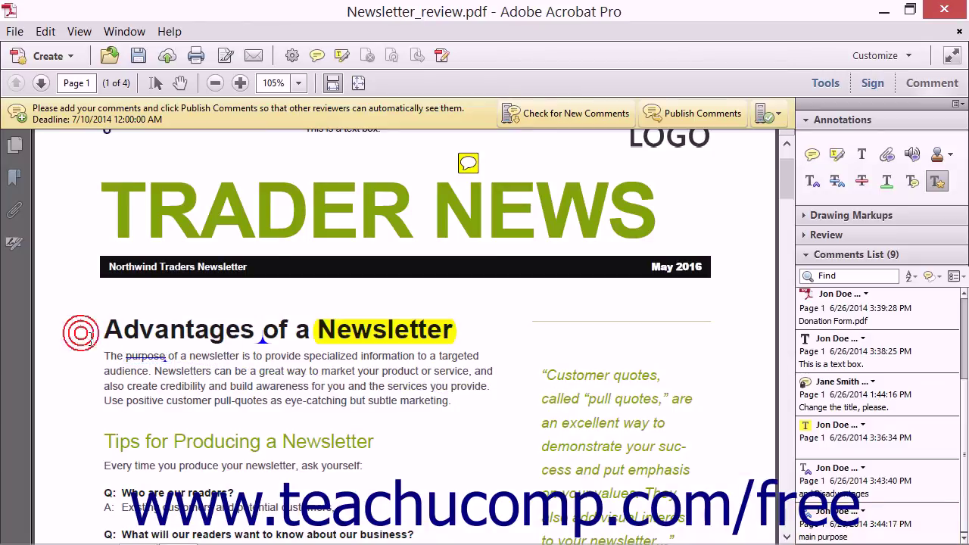
pyautogui.moveTo(146, 363)
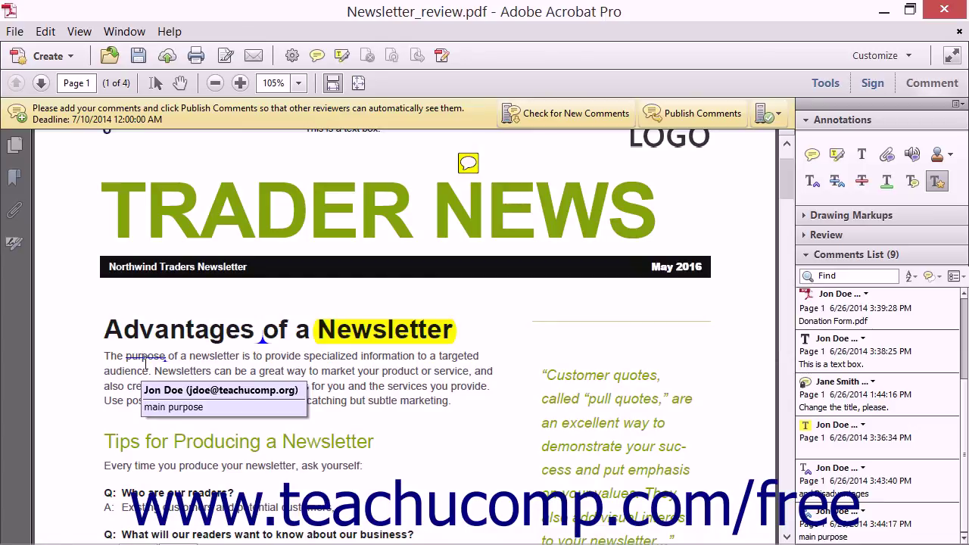
# - Apply a strikethrough to 'demonstrate' in the pull quote and underline 'specialized' in the opening paragraph
pyautogui.click(861, 183)
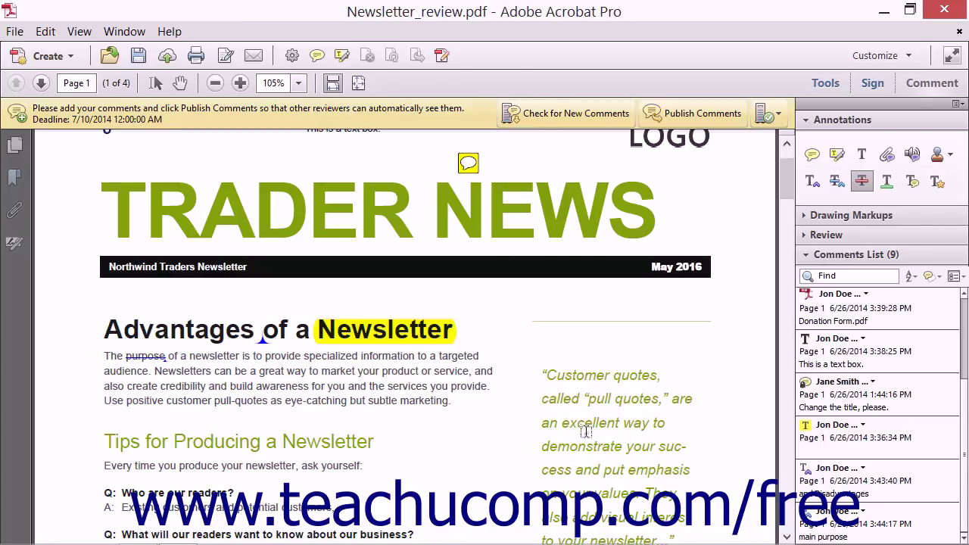
pyautogui.doubleClick(582, 445)
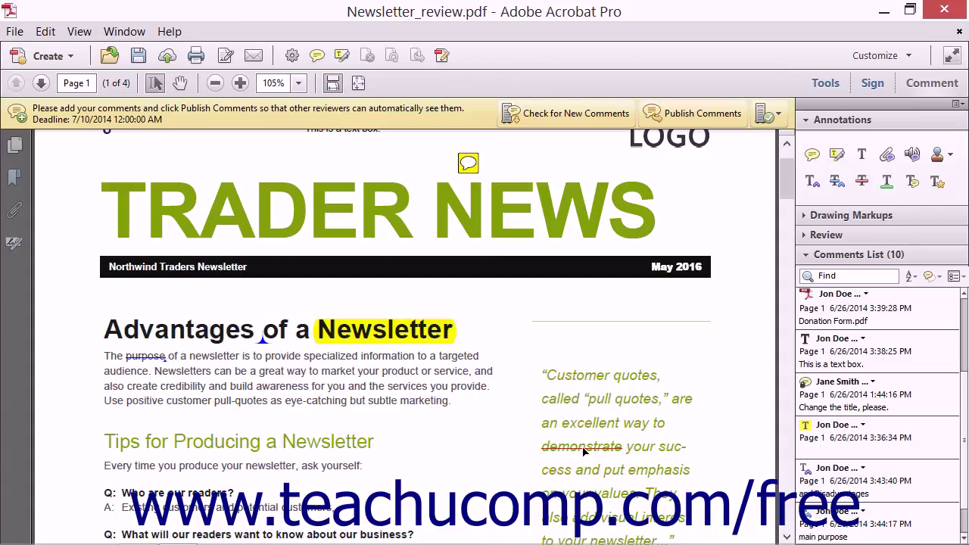
pyautogui.click(888, 181)
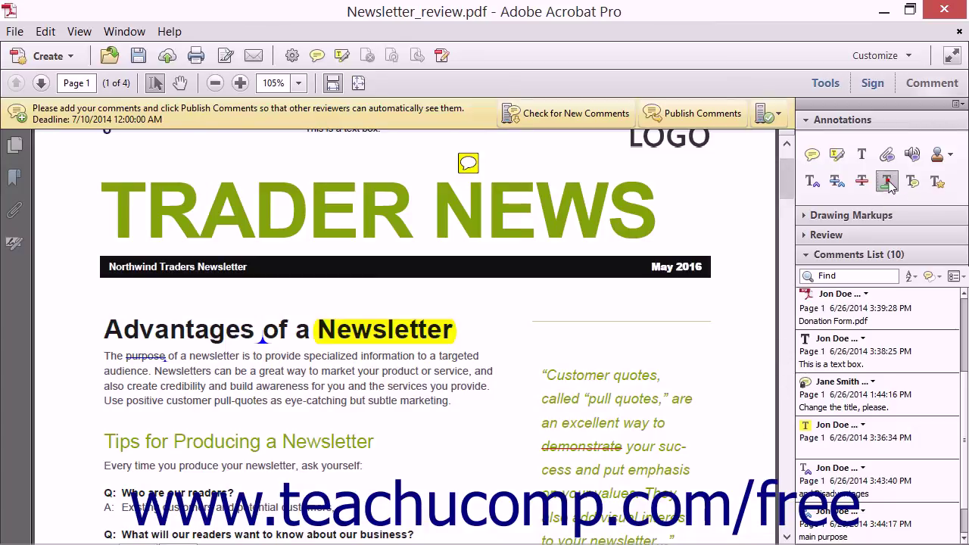
pyautogui.doubleClick(321, 355)
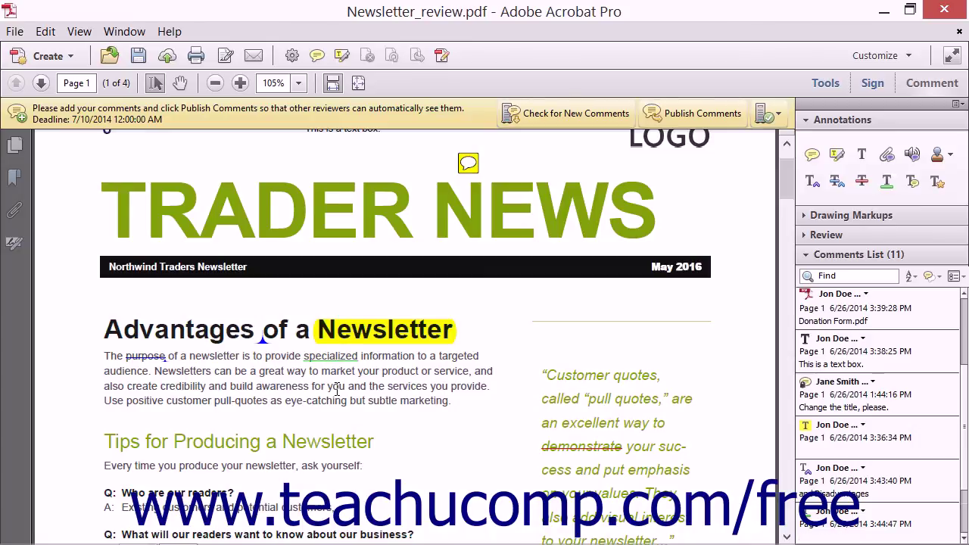
# - Attach the note 'Changes are needed.' to the sentence starting 'Newsletters can be a great way'
pyautogui.click(916, 183)
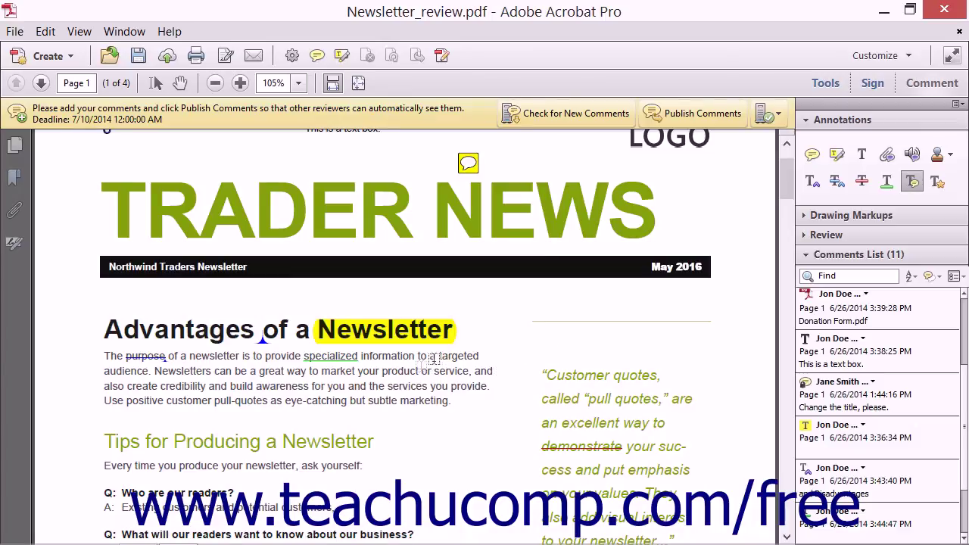
pyautogui.moveTo(154, 371)
pyautogui.mouseDown()
pyautogui.moveTo(227, 384)
pyautogui.moveTo(488, 388)
pyautogui.mouseUp()
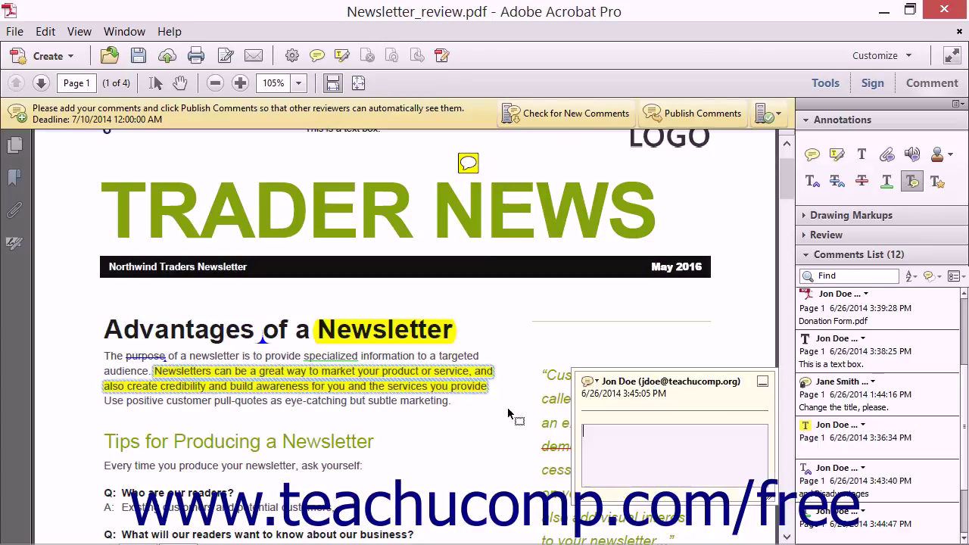
pyautogui.write('Changes')
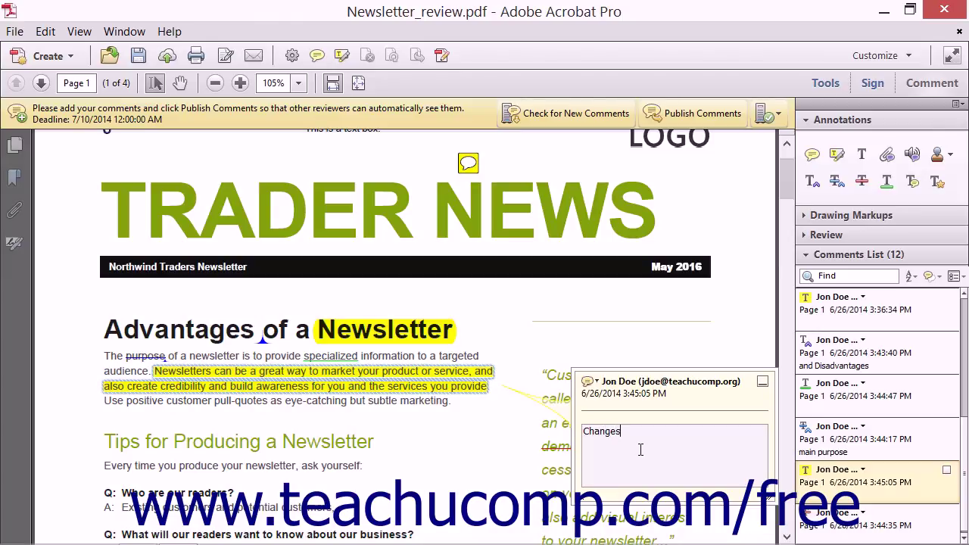
pyautogui.write(' are needed.')
pyautogui.click(528, 329)
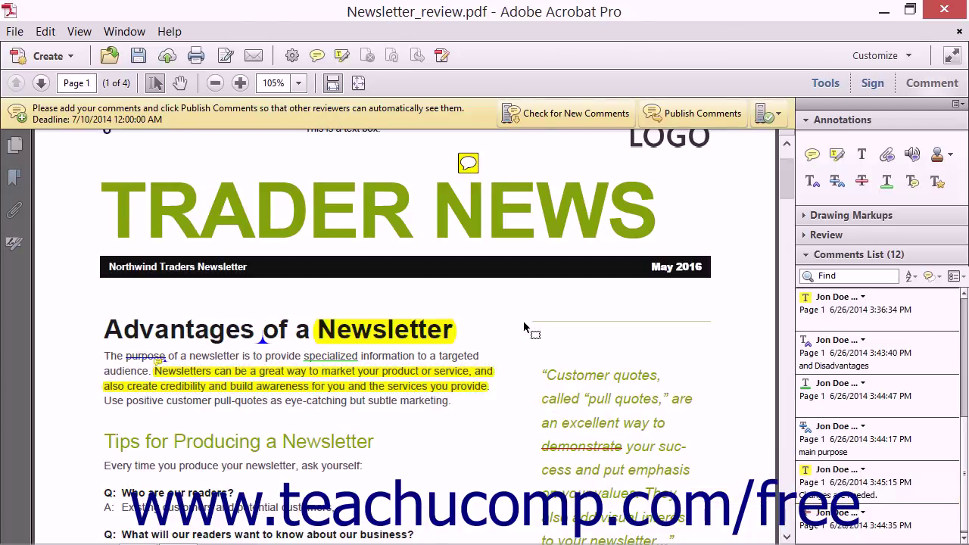
# - With Text Correction Markup, mark heading words 'Tips' replaced by 'Hints' and 'Producing' by 'Making'
pyautogui.click(937, 182)
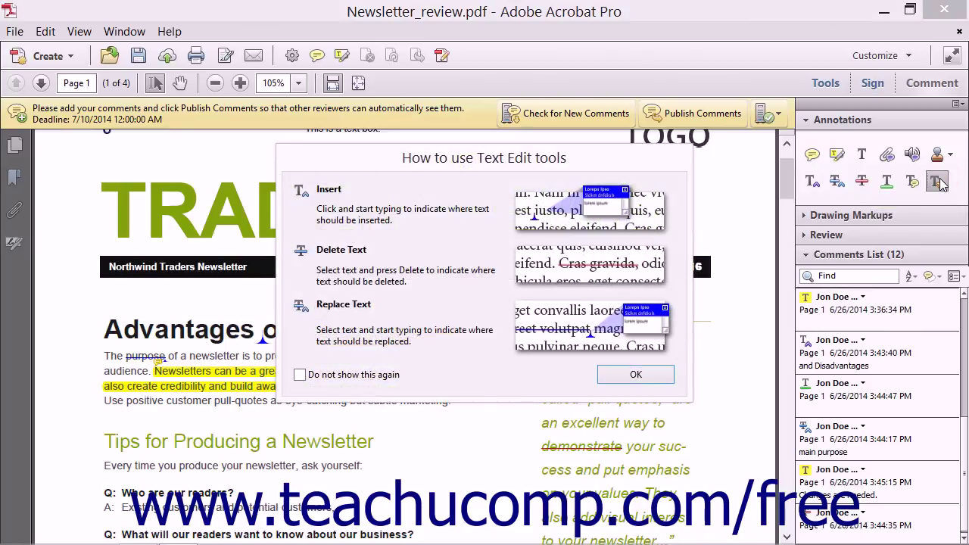
pyautogui.click(655, 372)
pyautogui.scroll(-2, 396, 383)
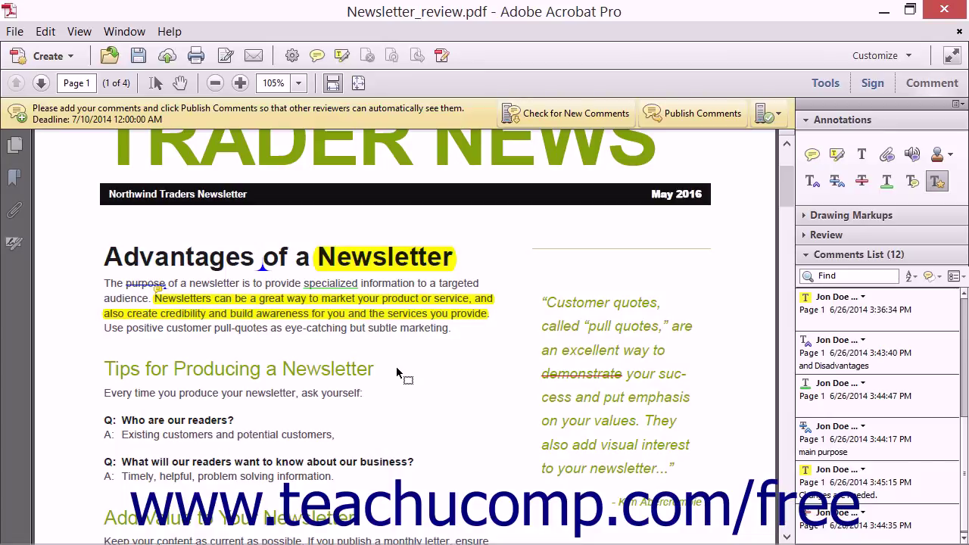
pyautogui.doubleClick(138, 373)
pyautogui.write('Hints')
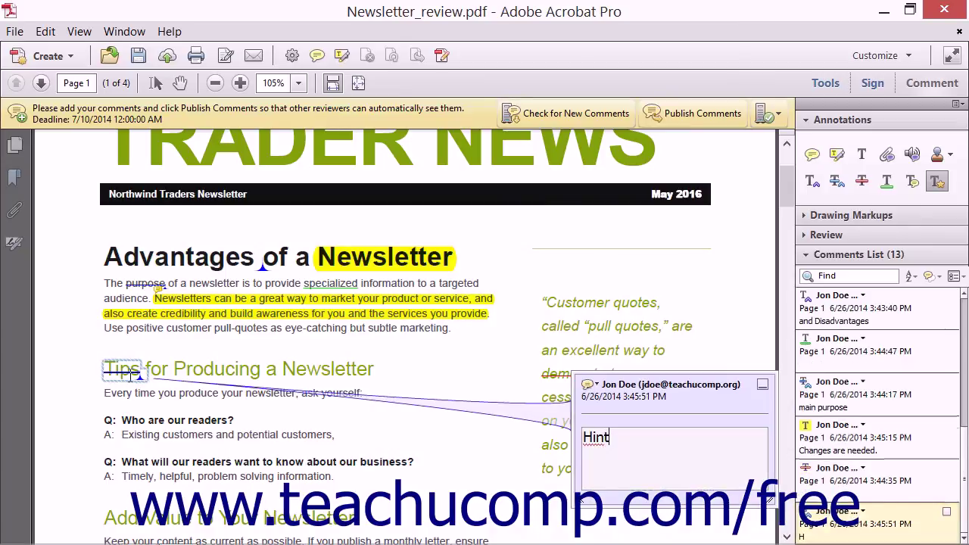
pyautogui.doubleClick(182, 371)
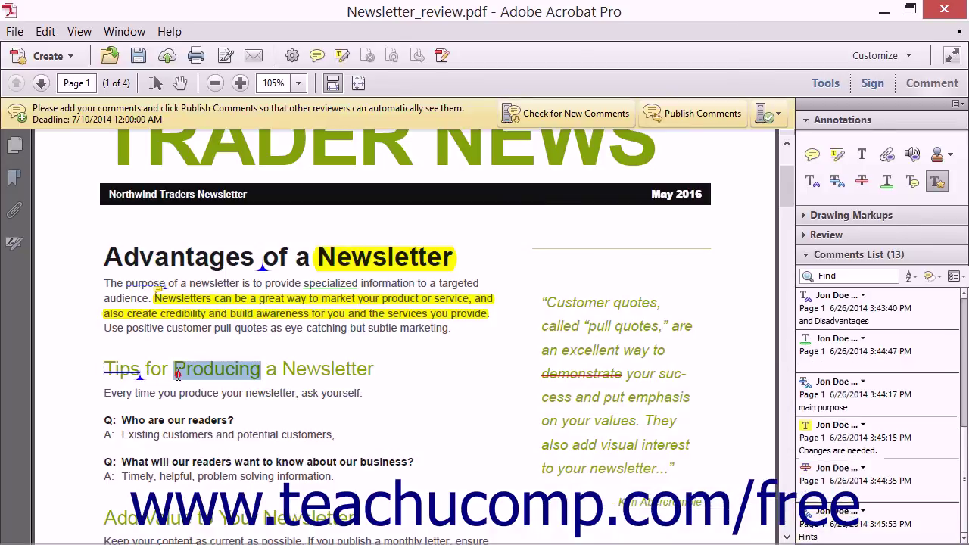
pyautogui.write('Making')
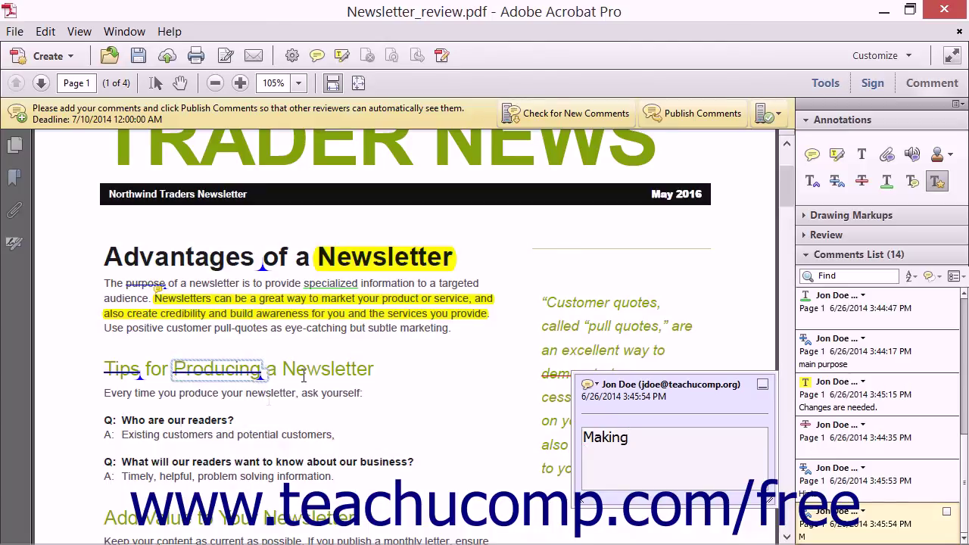
# - Mark 'produce' for deletion and insert 'create' as its replacement
pyautogui.doubleClick(198, 394)
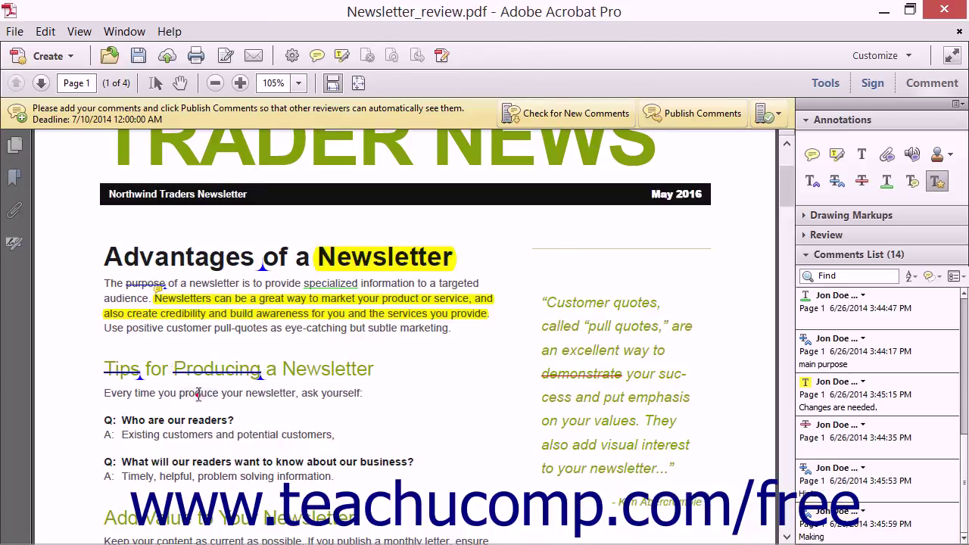
pyautogui.press('Delete')
pyautogui.write('create')
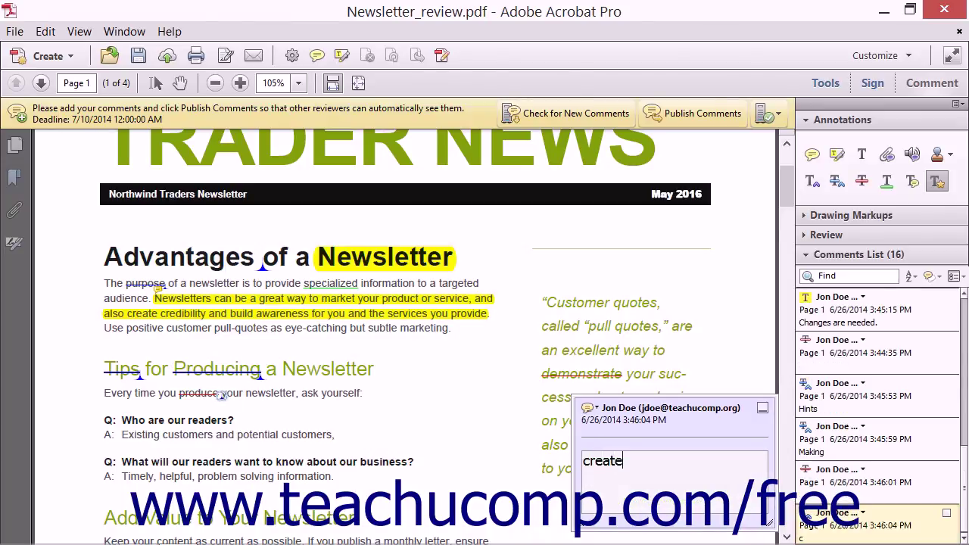
pyautogui.click(298, 415)
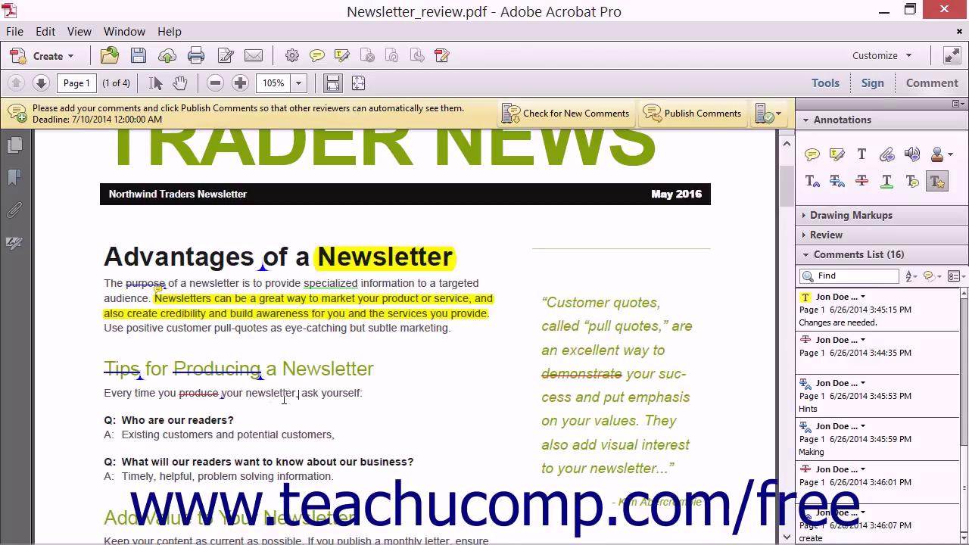
# - Delete the strikethrough markup on 'produce', then select the 'and Disadvantages' insertion markup
pyautogui.rightClick(186, 392)
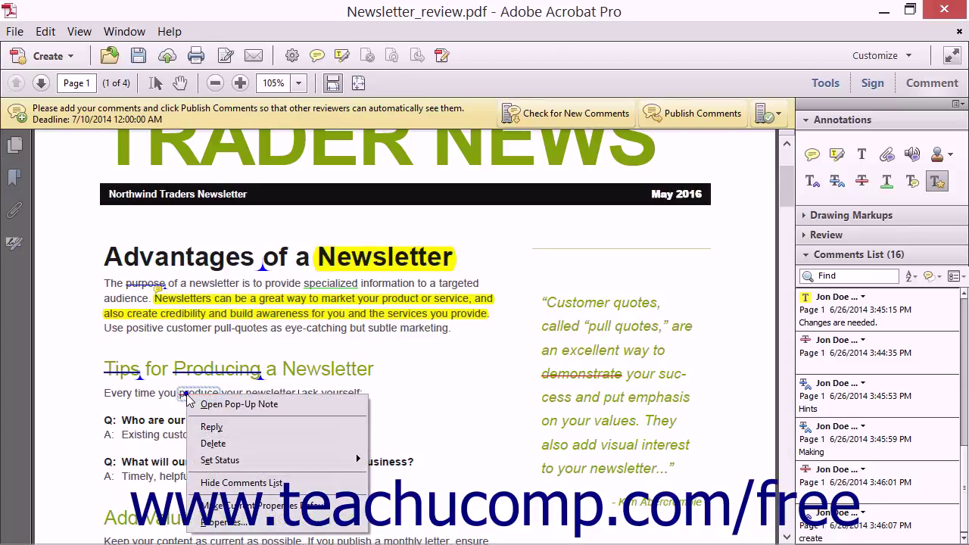
pyautogui.click(212, 443)
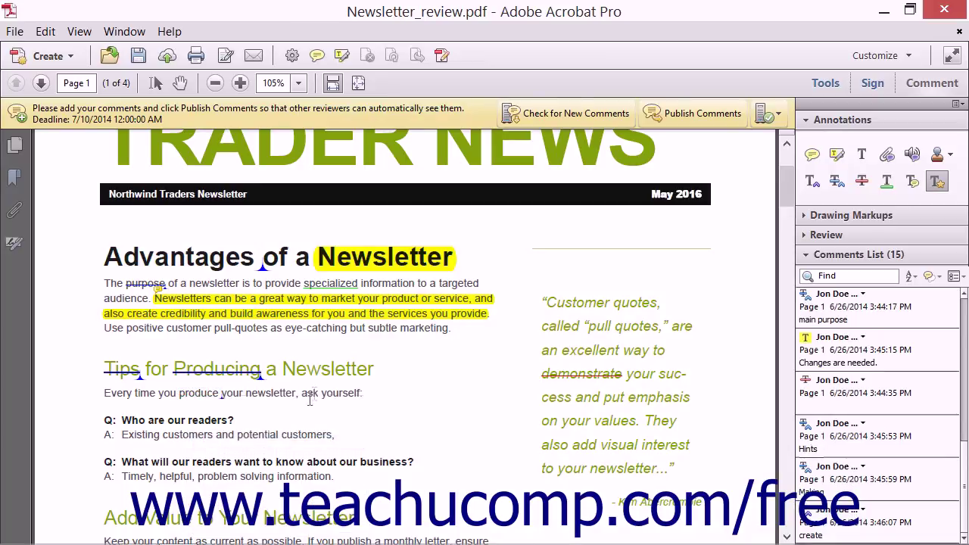
pyautogui.moveTo(261, 269)
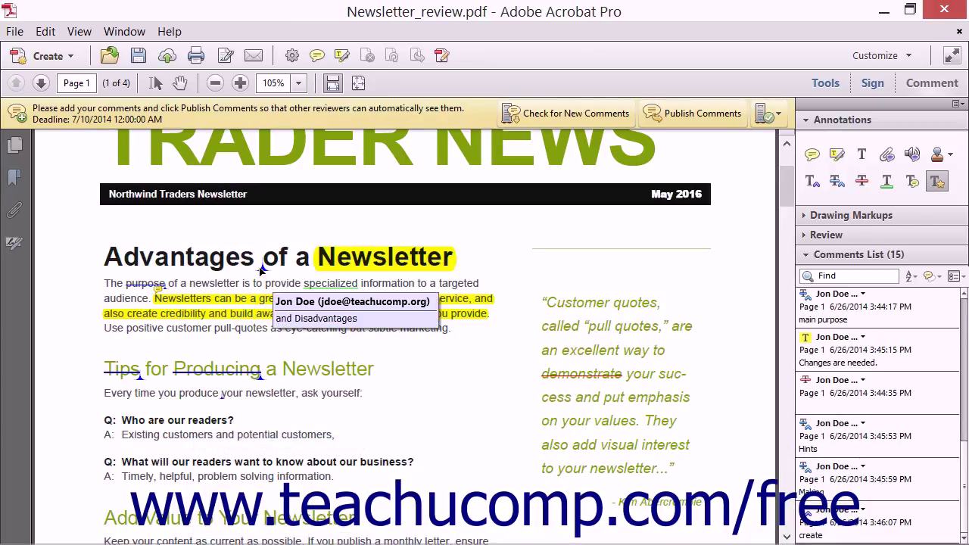
pyautogui.click(261, 267)
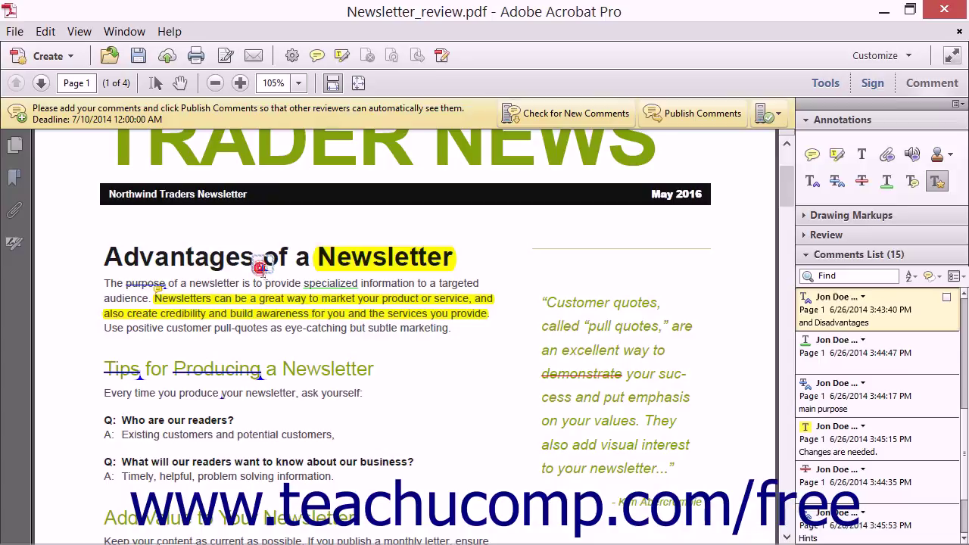